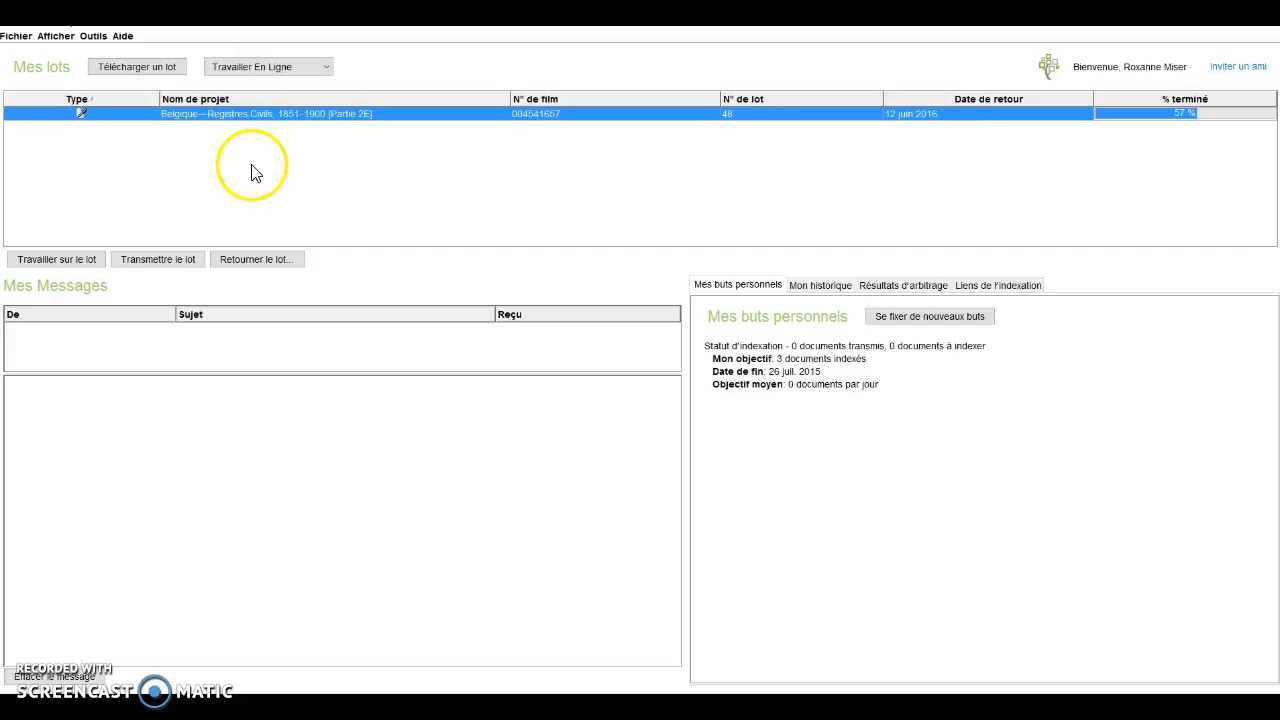
# Download a batch from the French-language project Belgique—Registres Civils, 1851–1900 and dismiss the project instructions
pyautogui.click(145, 75)
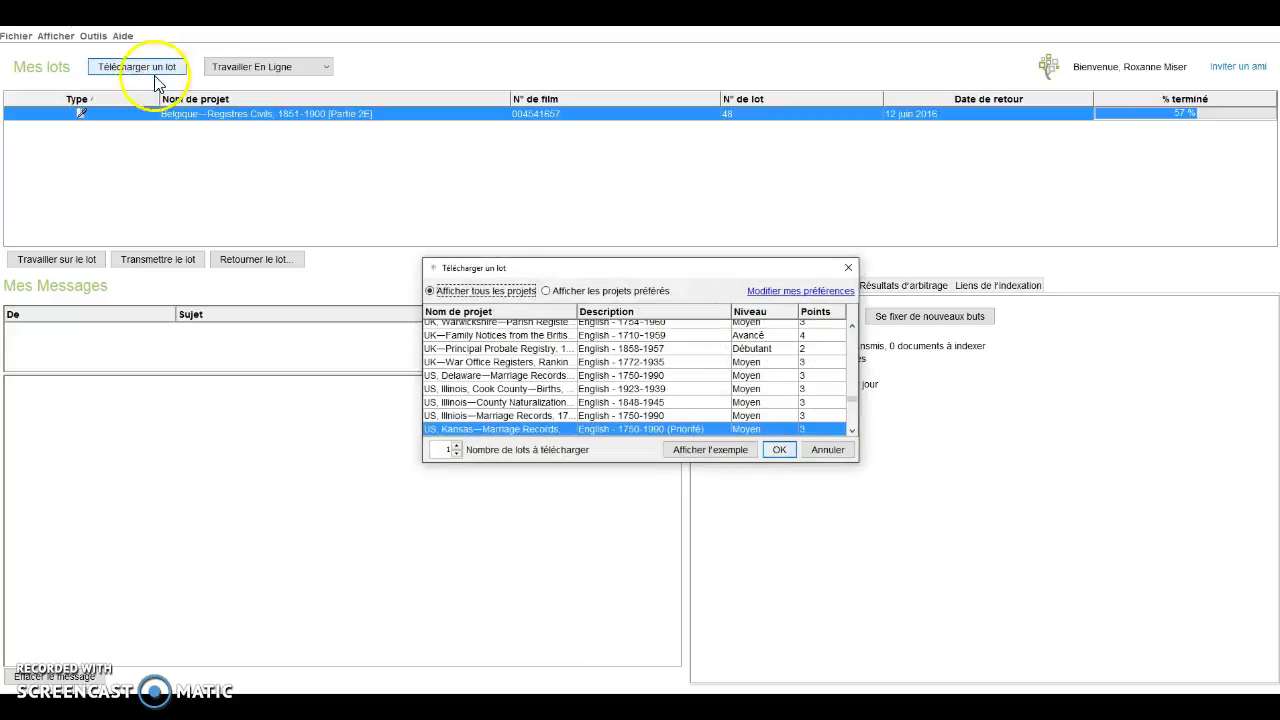
pyautogui.scroll(15, 760, 372)
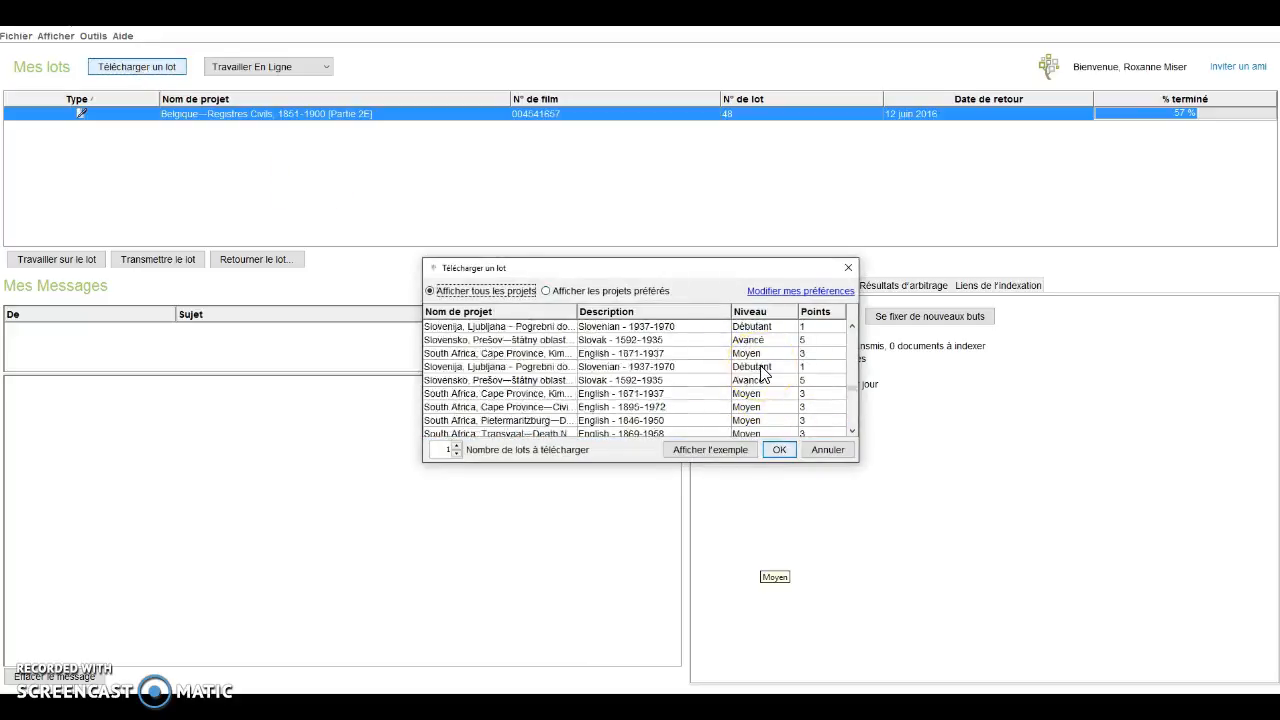
pyautogui.scroll(20, 760, 372)
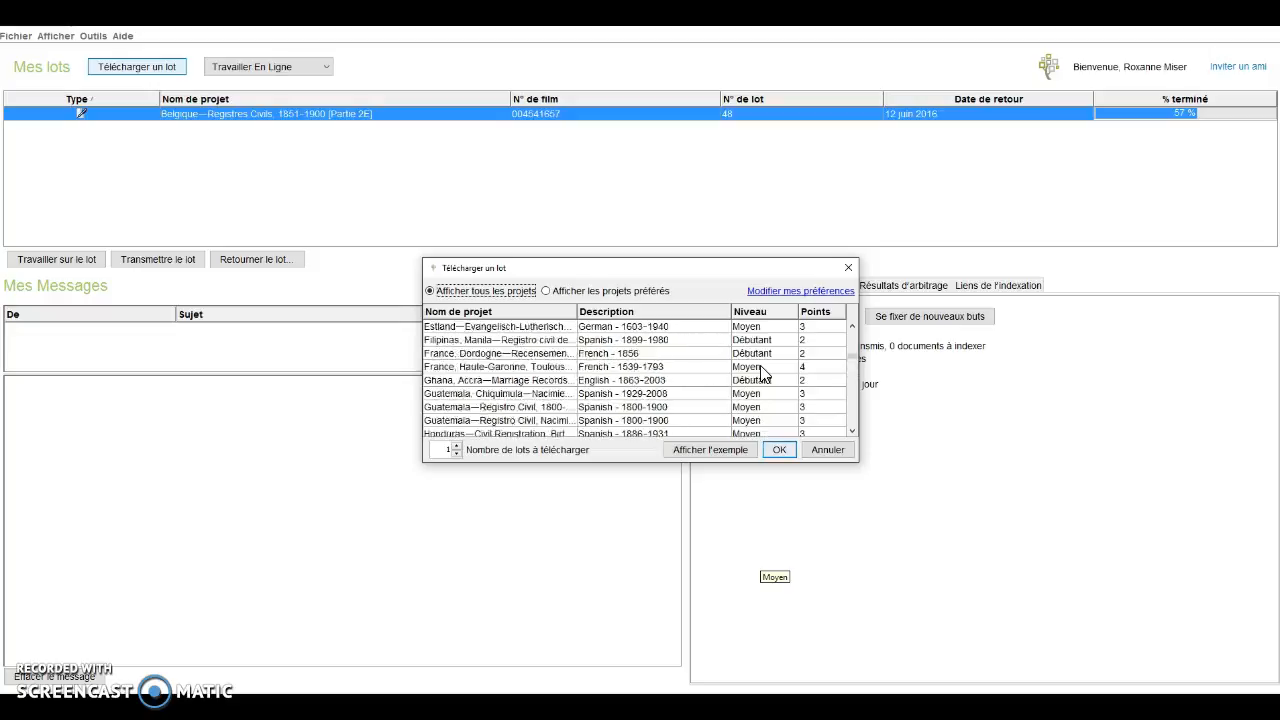
pyautogui.scroll(5, 760, 372)
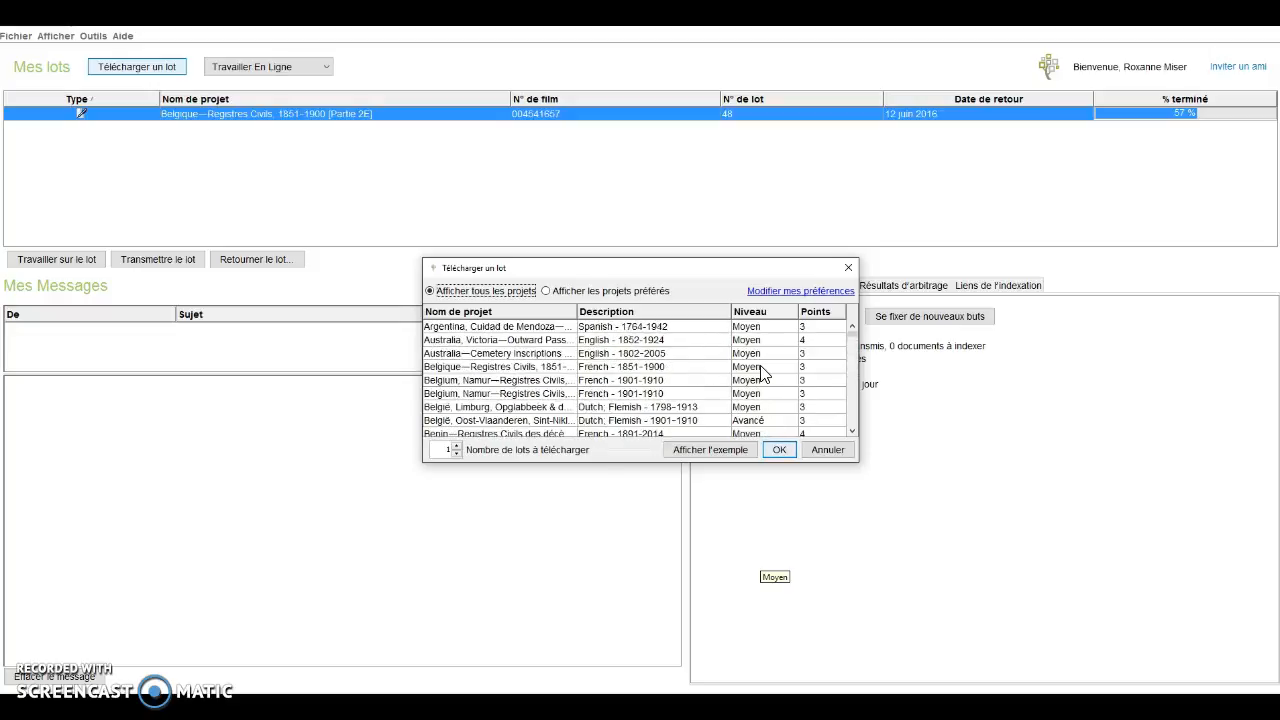
pyautogui.doubleClick(512, 367)
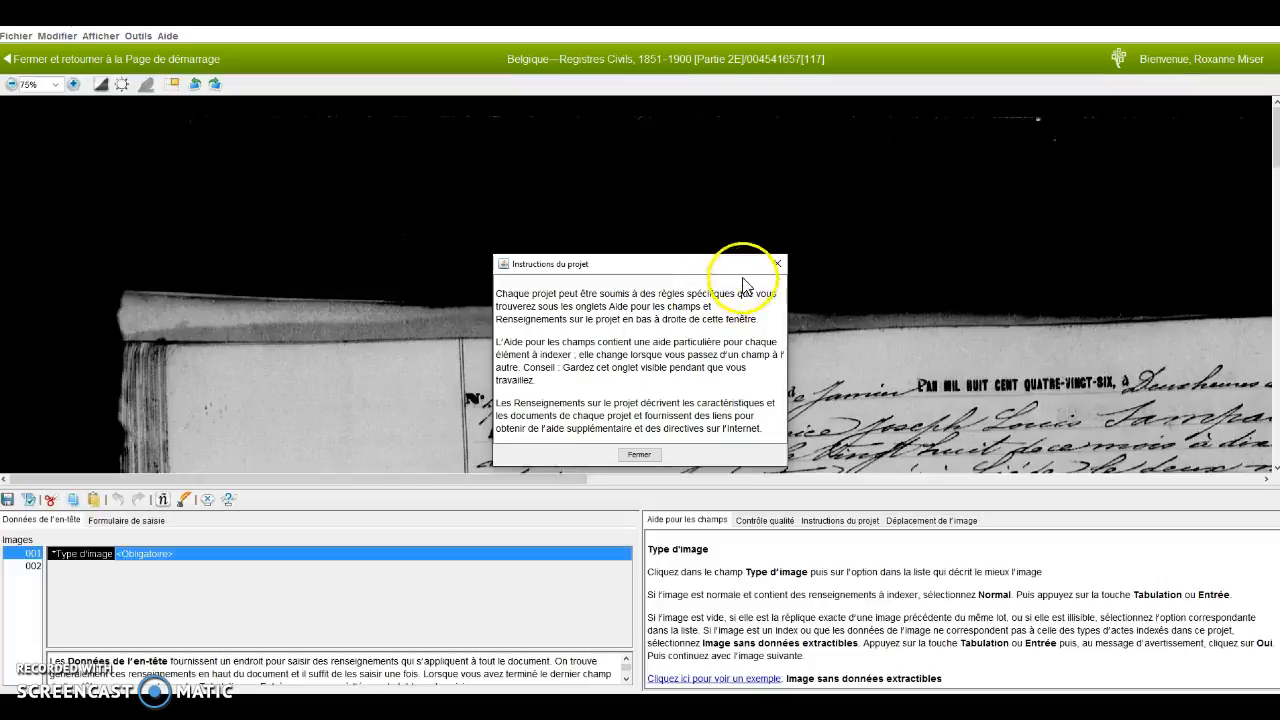
pyautogui.click(777, 264)
# Examine the death records across both pages of the first register image to determine their layout and number
pyautogui.moveTo(746, 378); pyautogui.dragTo(584, 218)
pyautogui.moveTo(614, 354); pyautogui.dragTo(611, 143)
pyautogui.moveTo(606, 320); pyautogui.dragTo(563, 137)
pyautogui.moveTo(592, 346); pyautogui.dragTo(573, 192)
pyautogui.moveTo(596, 420); pyautogui.dragTo(580, 216)
pyautogui.moveTo(594, 336); pyautogui.dragTo(596, 243)
pyautogui.moveTo(626, 372); pyautogui.dragTo(614, 251)
pyautogui.moveTo(614, 366); pyautogui.dragTo(614, 263)
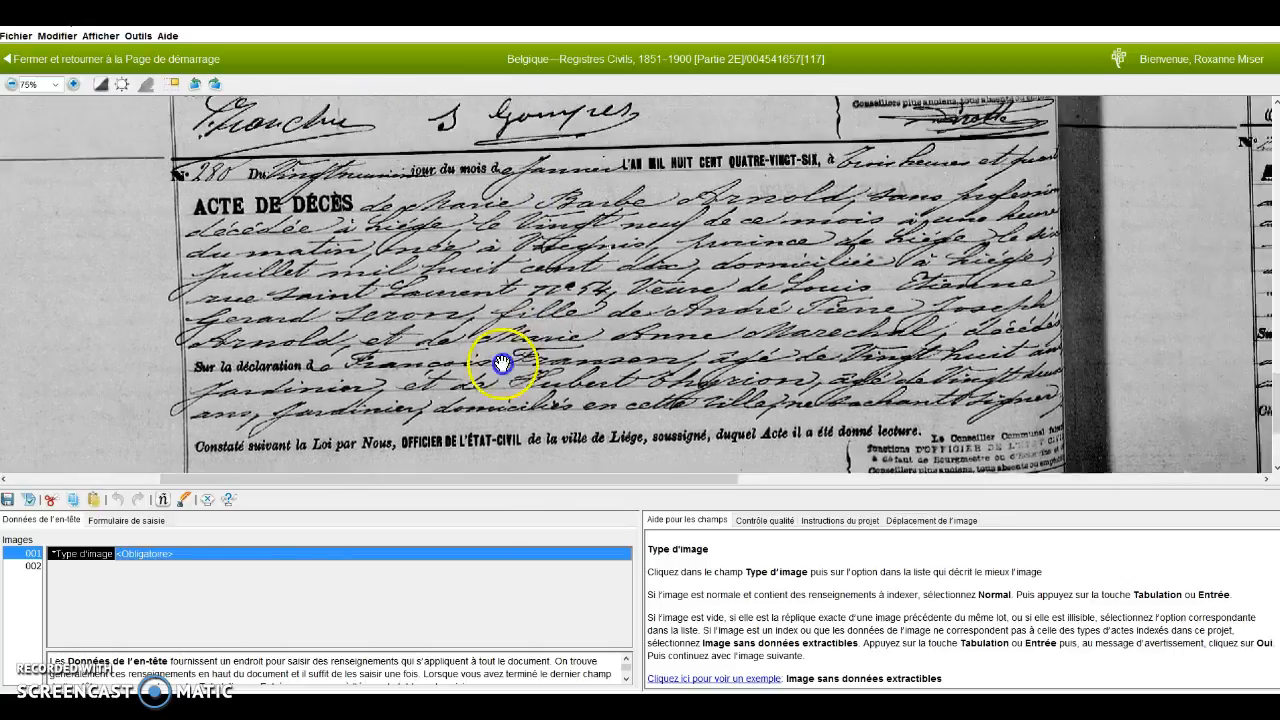
pyautogui.moveTo(545, 320); pyautogui.dragTo(289, 431)
pyautogui.moveTo(567, 432); pyautogui.dragTo(46, 574)
pyautogui.moveTo(468, 394); pyautogui.dragTo(371, 488)
pyautogui.moveTo(657, 295); pyautogui.dragTo(873, 555)
pyautogui.moveTo(709, 347); pyautogui.dragTo(973, 480)
pyautogui.moveTo(681, 299); pyautogui.dragTo(952, 335)
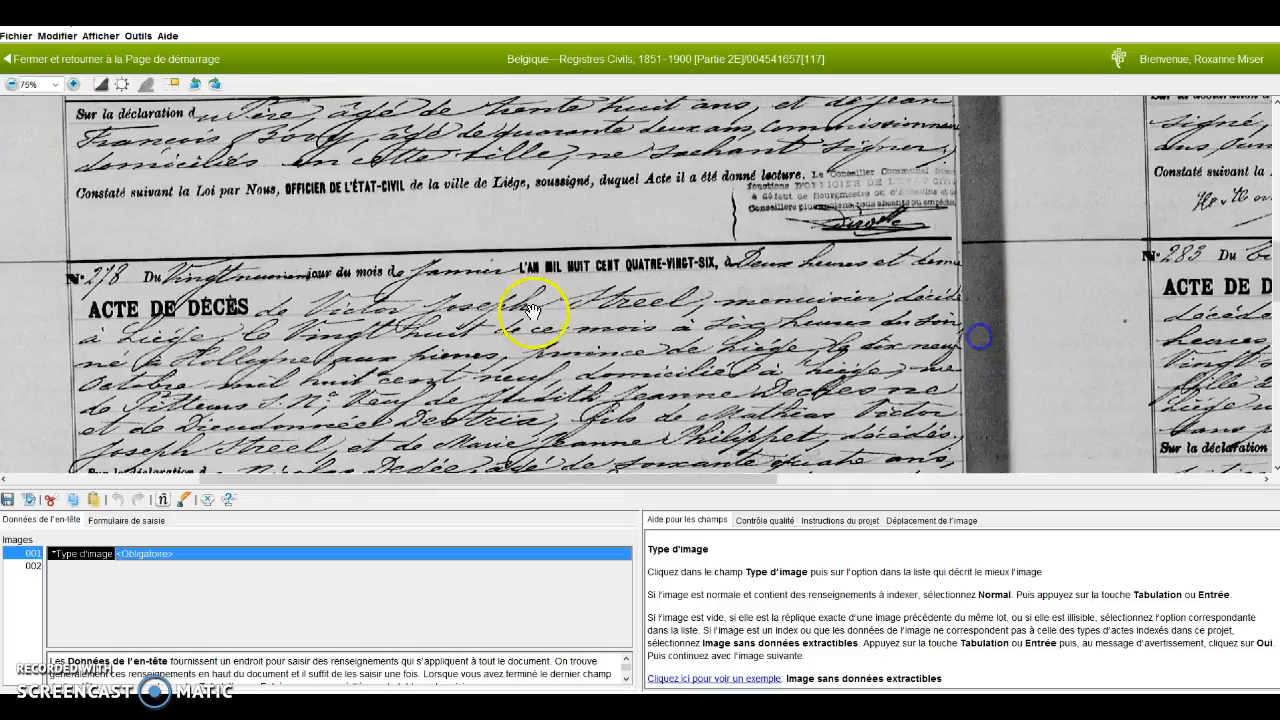
# Set the image type of images 001 and 002 to Normal and proceed to the entry form
pyautogui.click(171, 556)
pyautogui.click(171, 567)
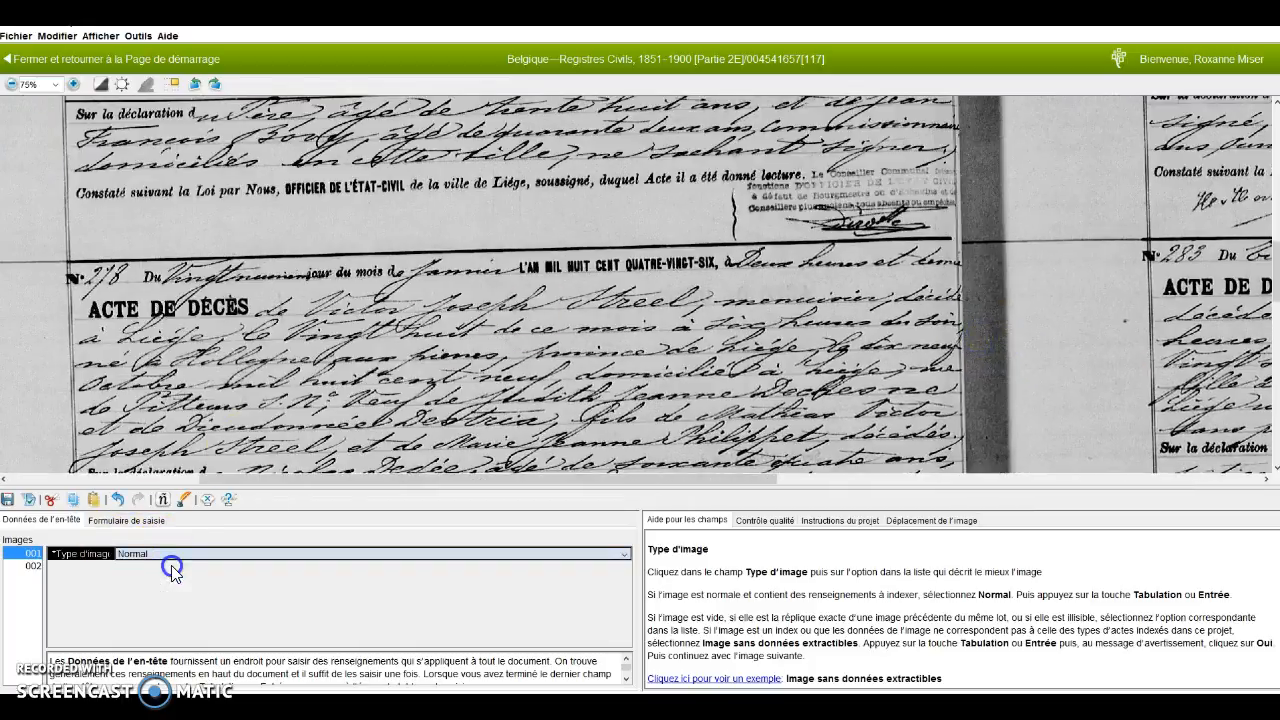
pyautogui.press('Tab')
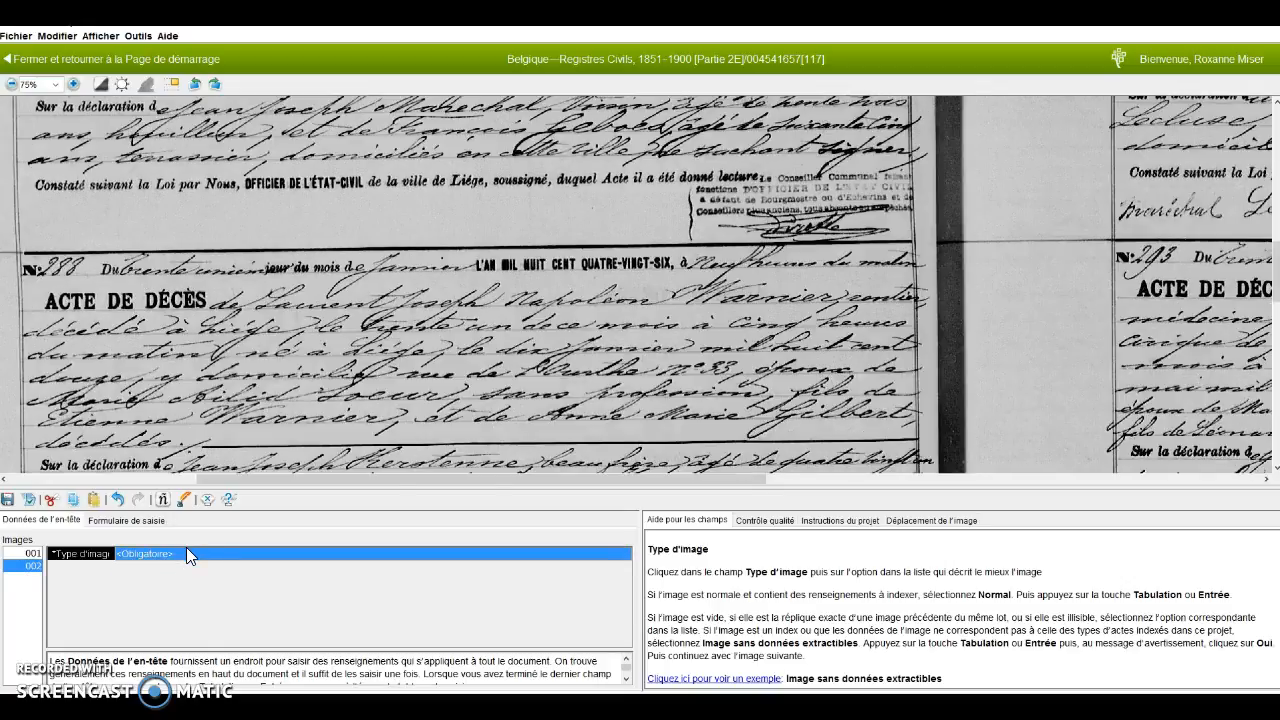
pyautogui.click(186, 550)
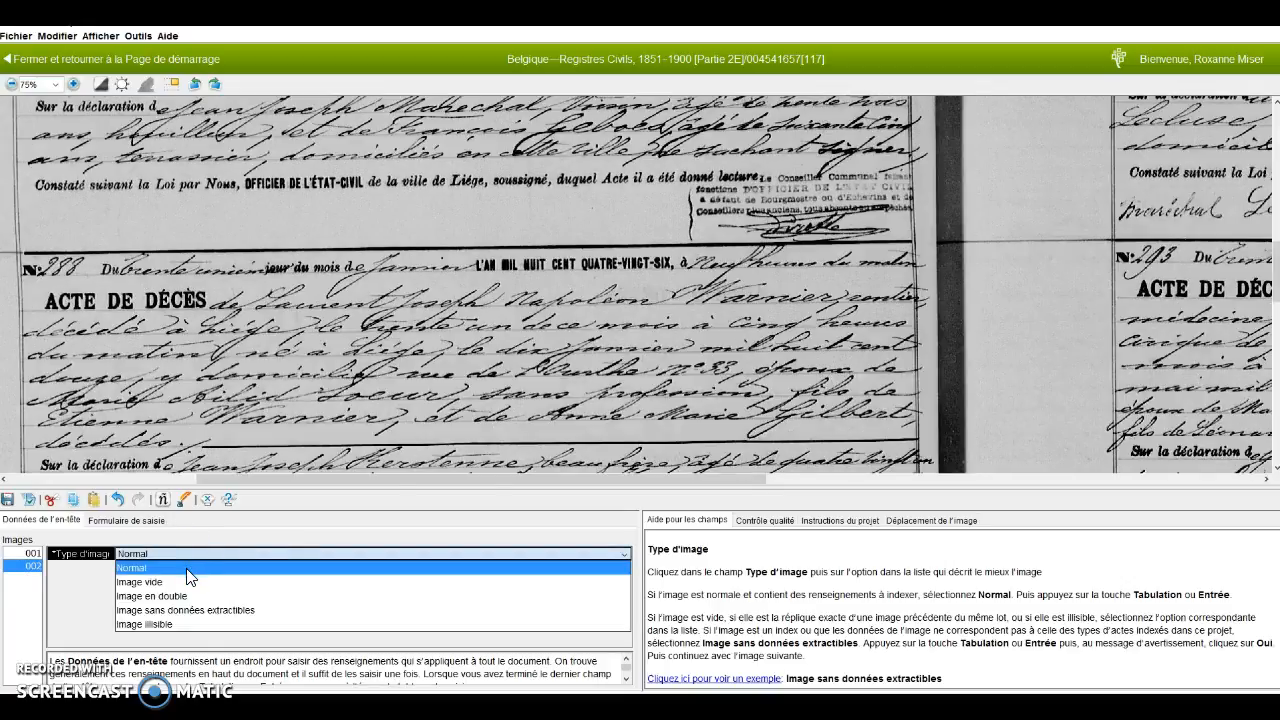
pyautogui.click(187, 568)
pyautogui.press('Tab')
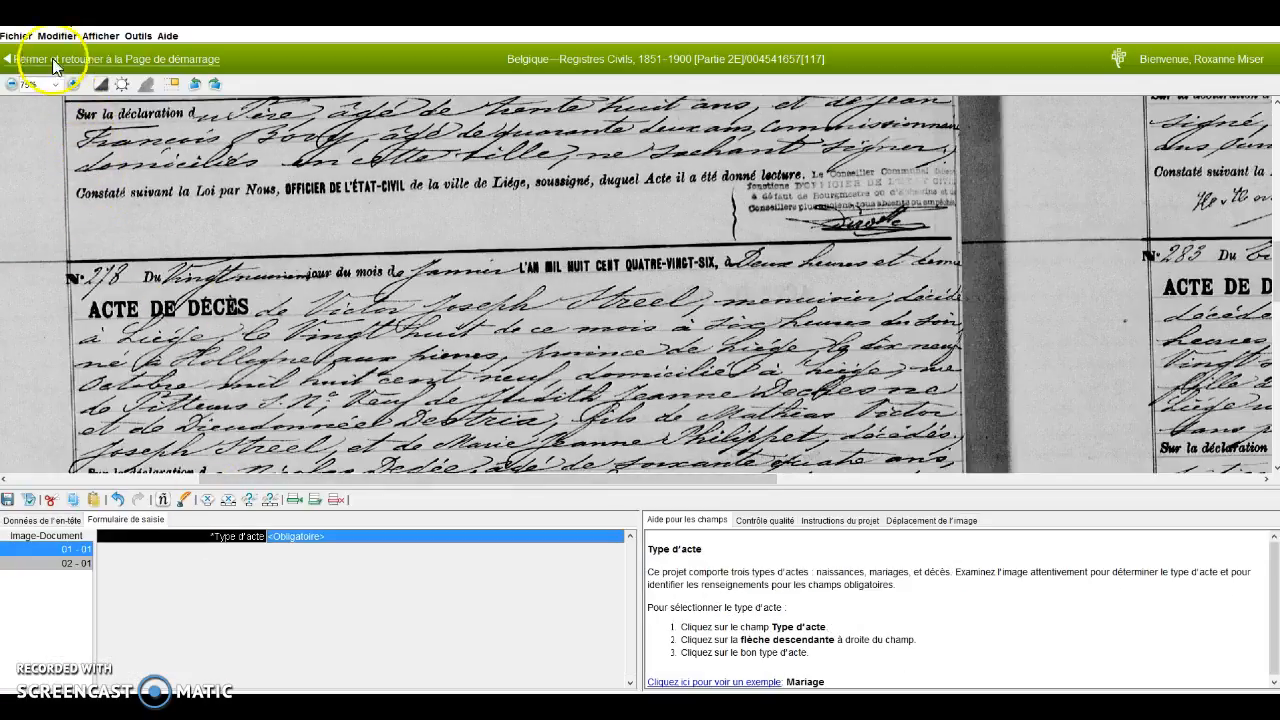
# Set the number of records per image to 10 and apply it to all images
pyautogui.click(144, 36)
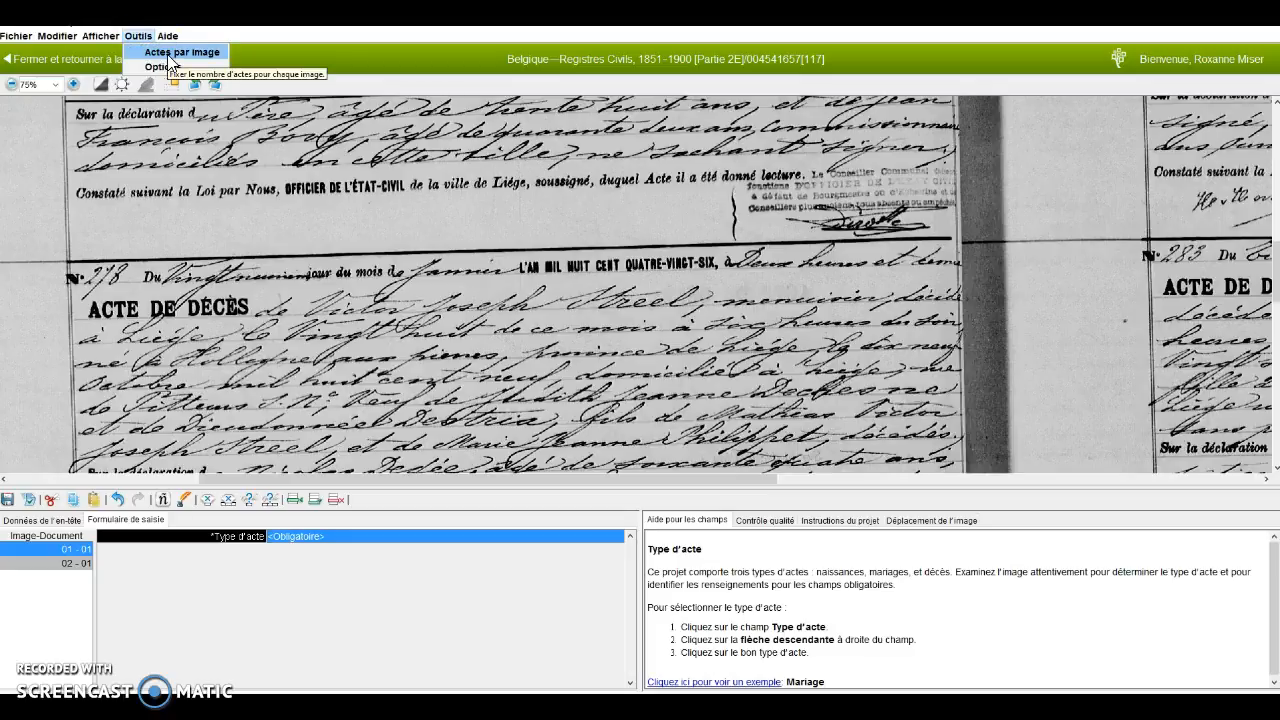
pyautogui.click(170, 53)
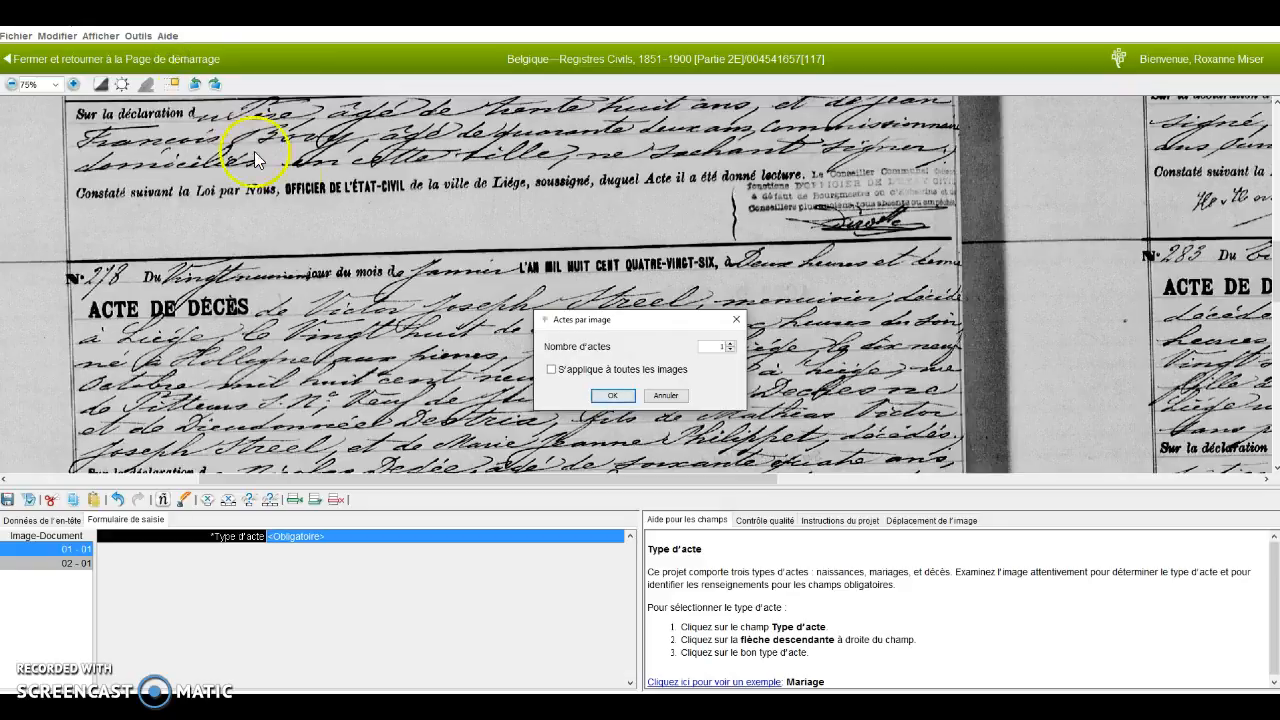
pyautogui.click(731, 344)
pyautogui.click(732, 344)
pyautogui.click(732, 343)
pyautogui.click(732, 343)
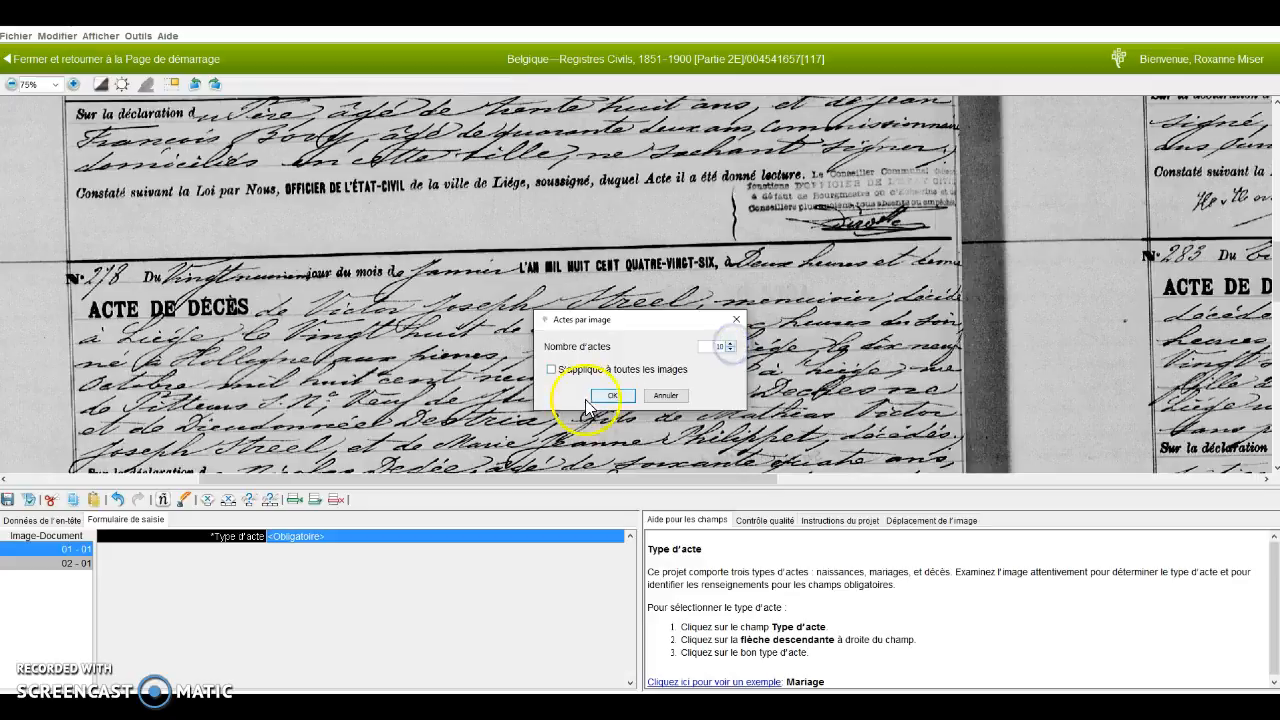
pyautogui.click(551, 370)
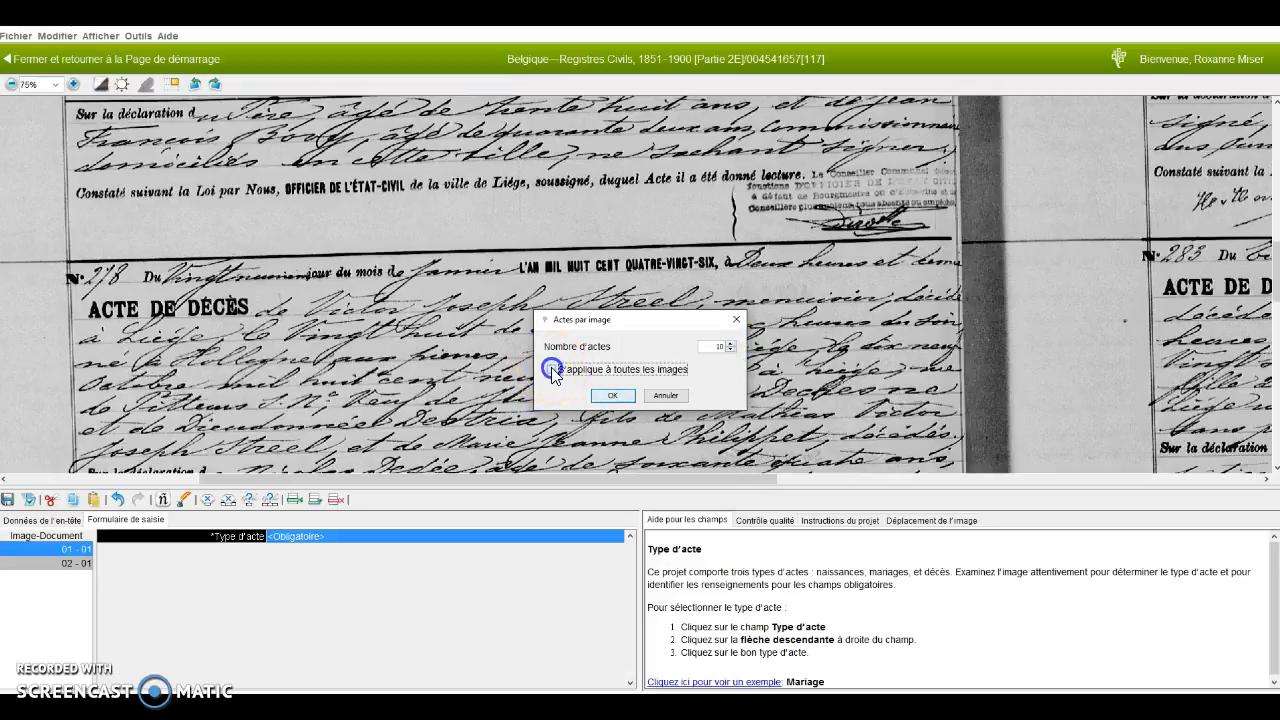
pyautogui.click(612, 396)
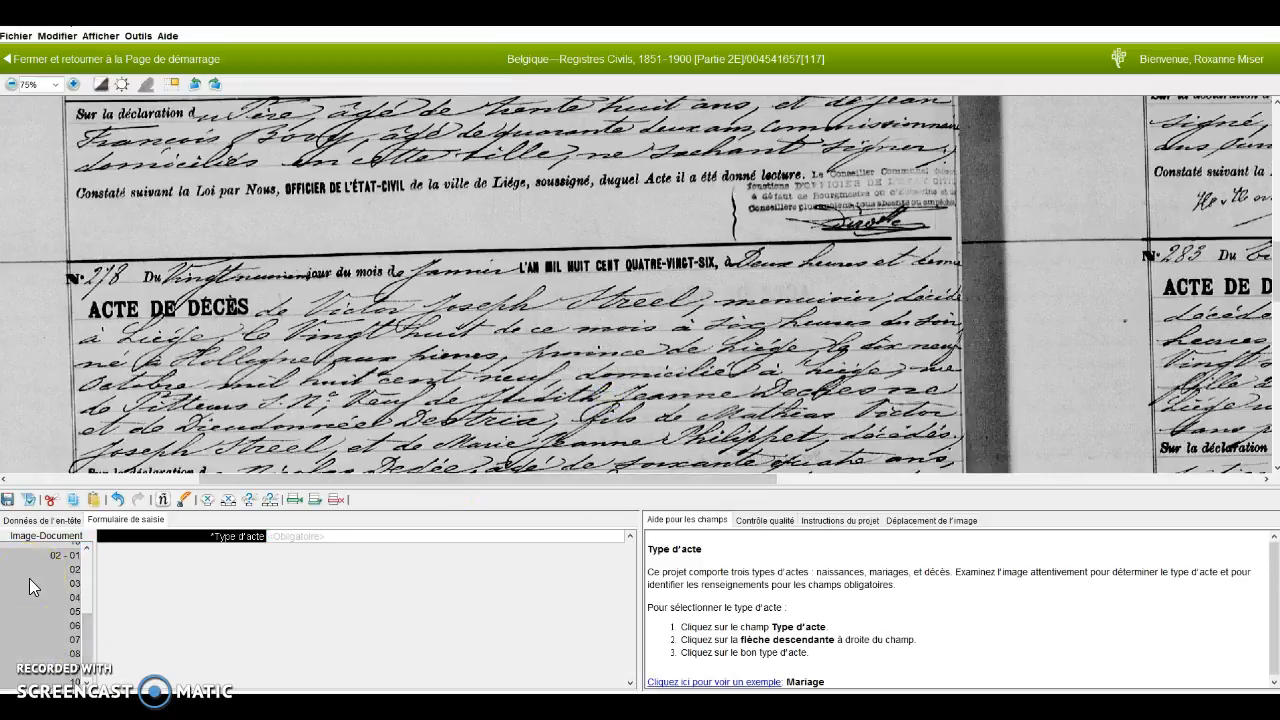
# Bring the first record of the register image into view and set its record type to Décès
pyautogui.click(299, 534)
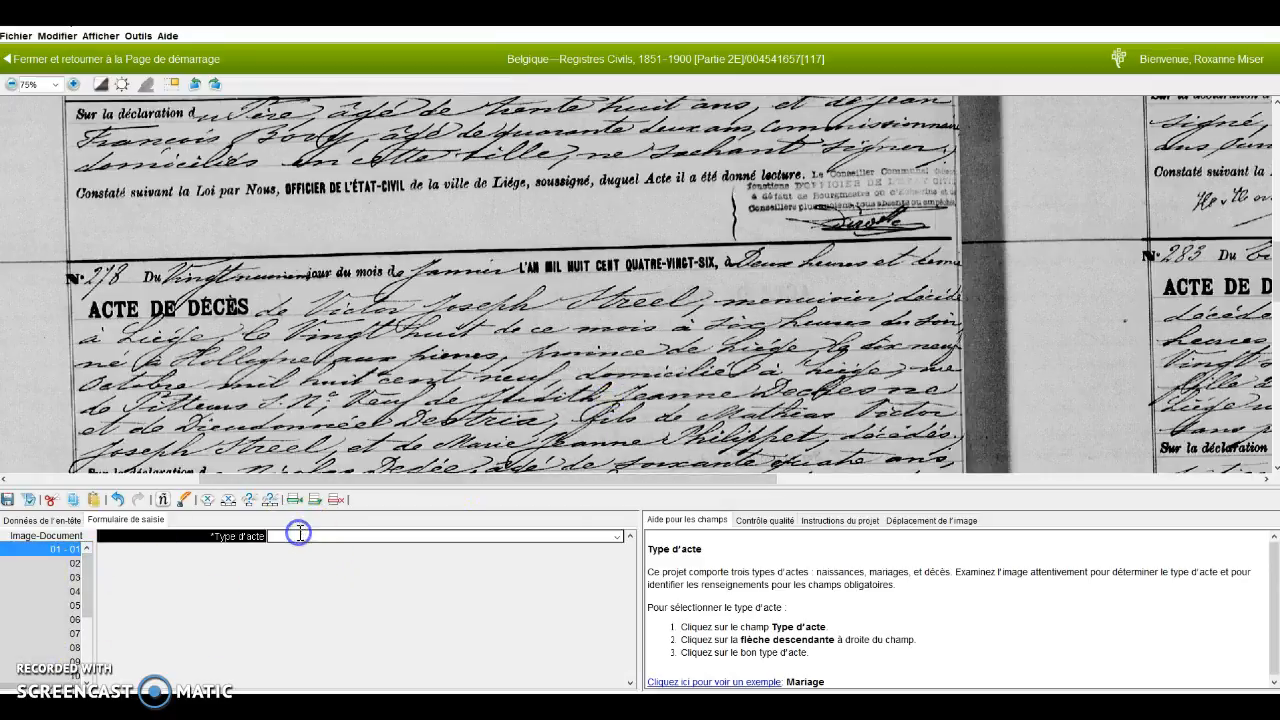
pyautogui.moveTo(325, 301); pyautogui.dragTo(480, 463)
pyautogui.moveTo(415, 306); pyautogui.dragTo(459, 479)
pyautogui.moveTo(461, 300); pyautogui.dragTo(468, 455)
pyautogui.moveTo(449, 231); pyautogui.dragTo(453, 480)
pyautogui.moveTo(488, 350); pyautogui.dragTo(349, 280)
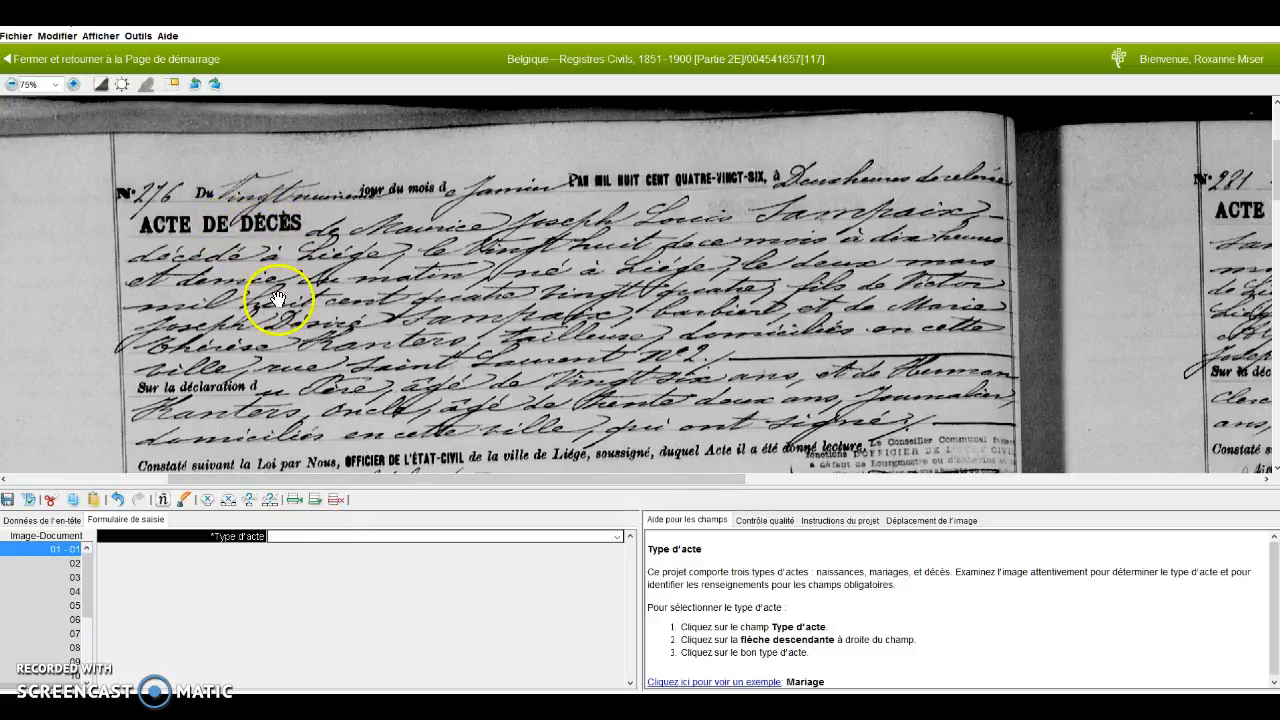
pyautogui.click(305, 538)
pyautogui.write('Décès')
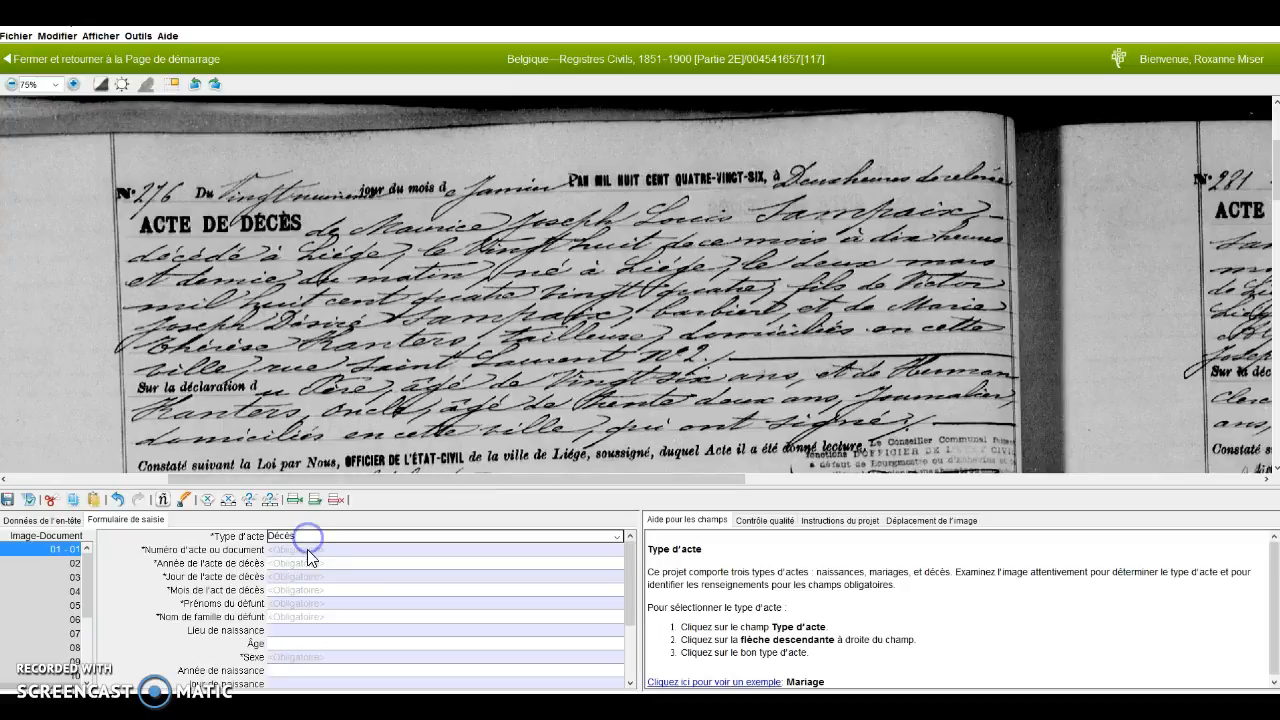
# Enter record number 276 and the death record's date as year 1886, day 29, month Jan
pyautogui.click(308, 549)
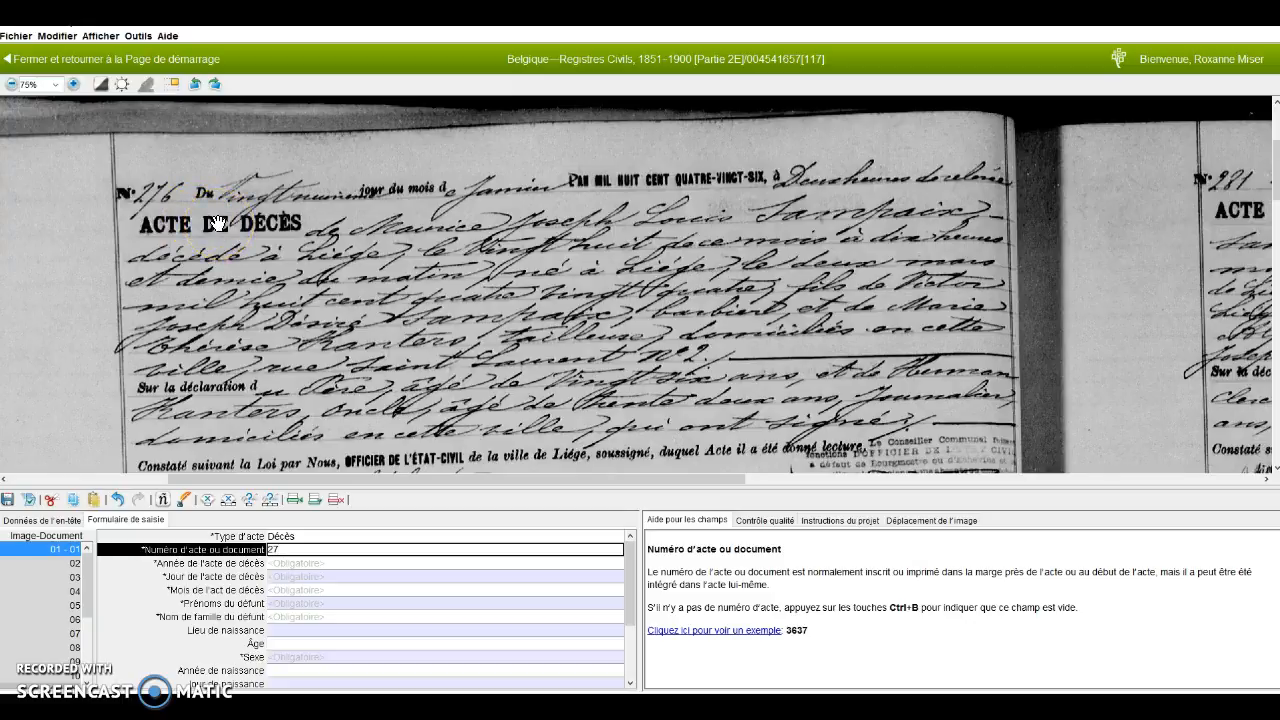
pyautogui.press('Tab')
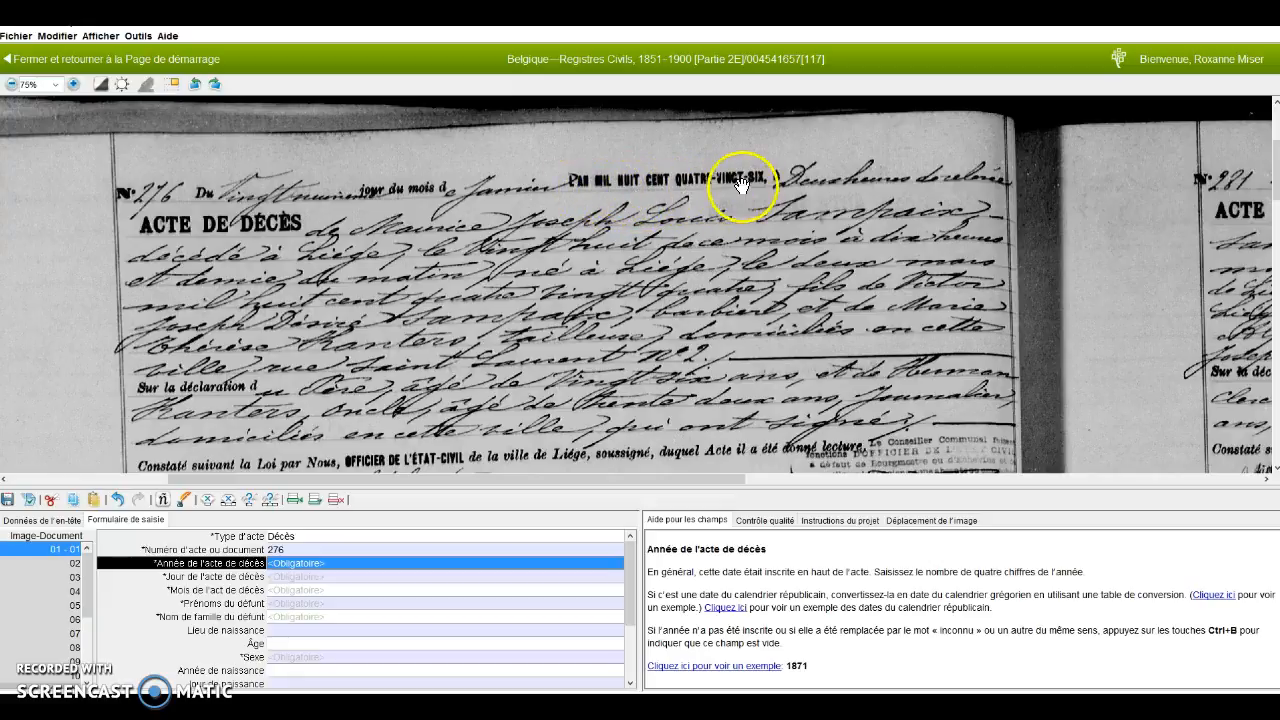
pyautogui.write('18')
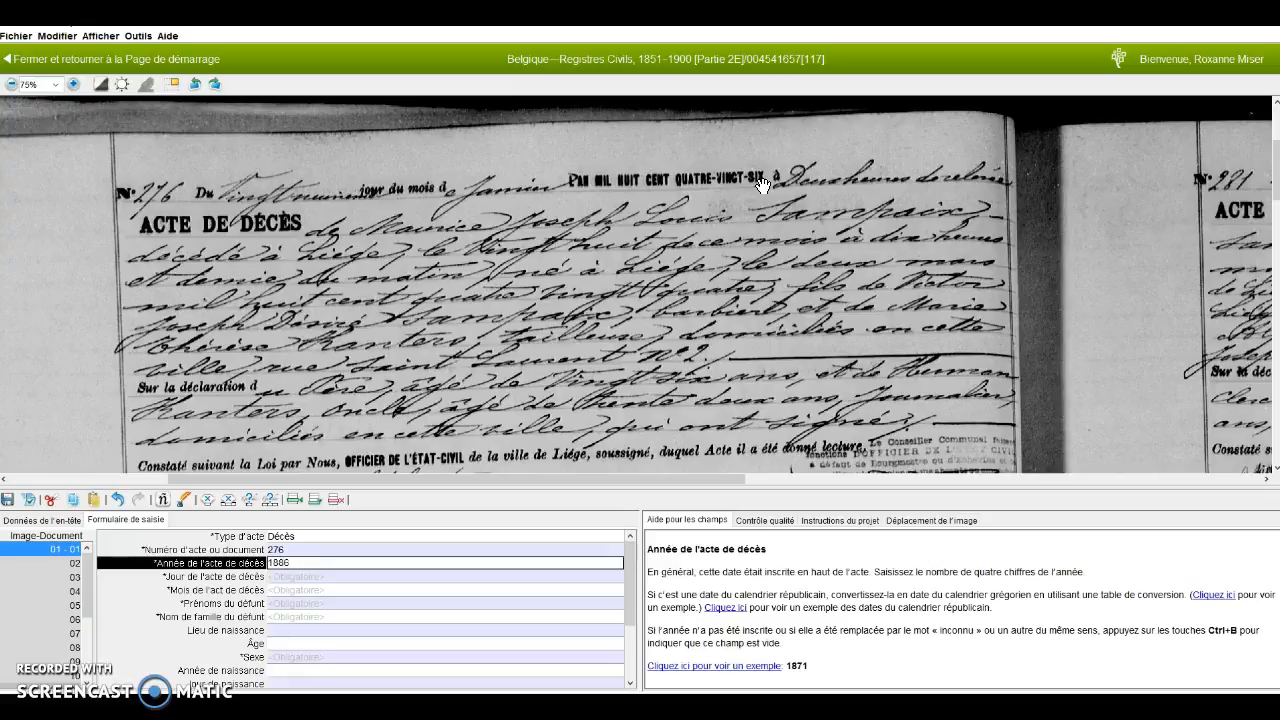
pyautogui.write('86')
pyautogui.press('Tab')
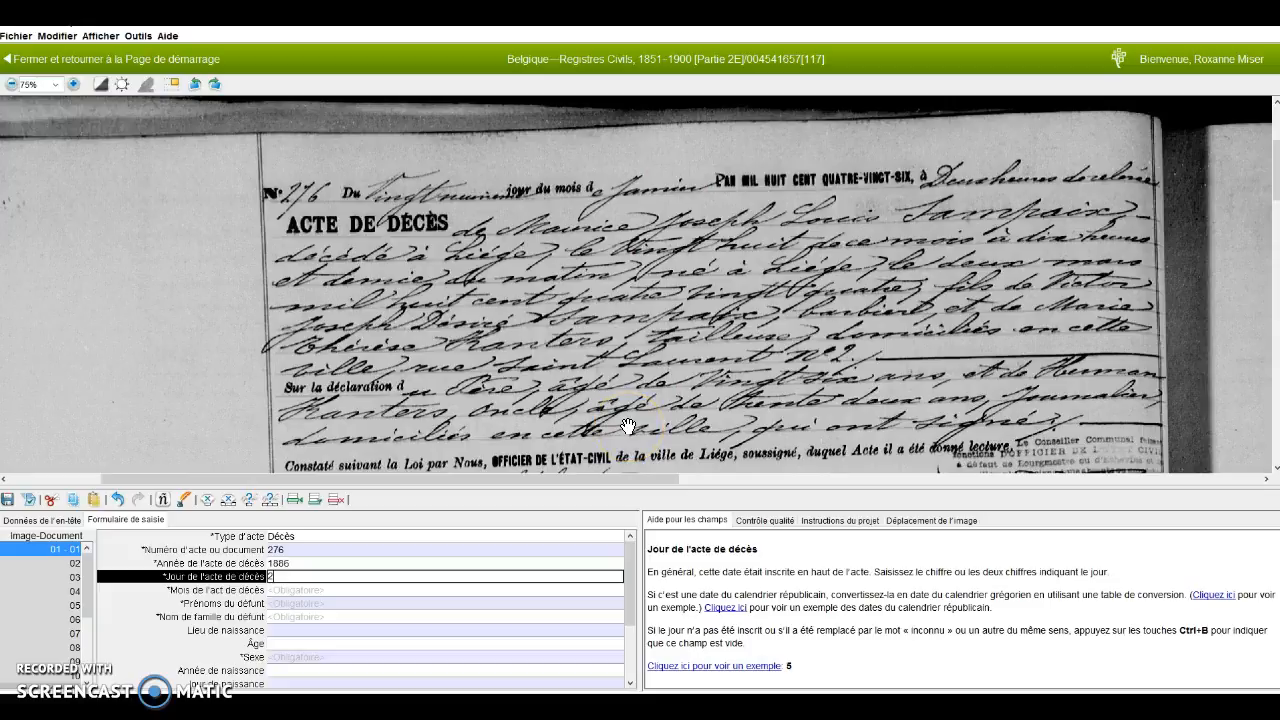
pyautogui.press('Tab')
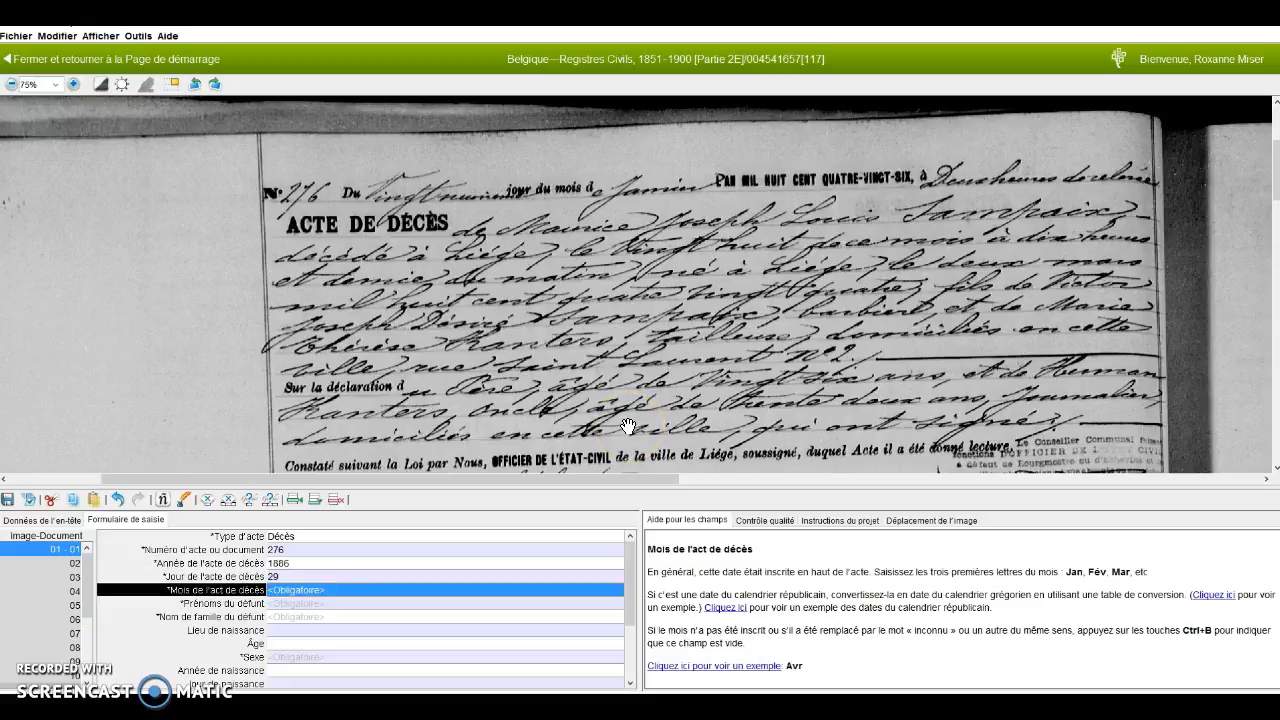
pyautogui.write('Jan')
pyautogui.press('Tab')
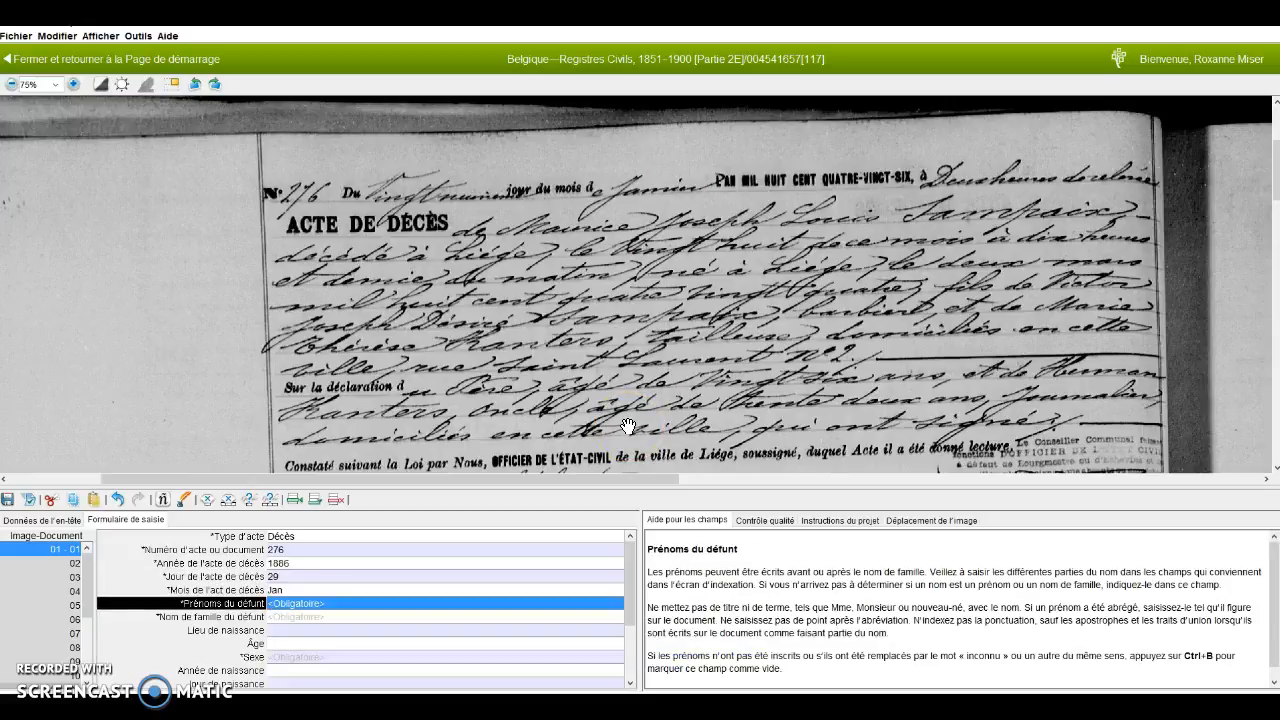
# Enter the deceased's given names and family name as written in the first death record
pyautogui.moveTo(529, 334); pyautogui.dragTo(387, 315)
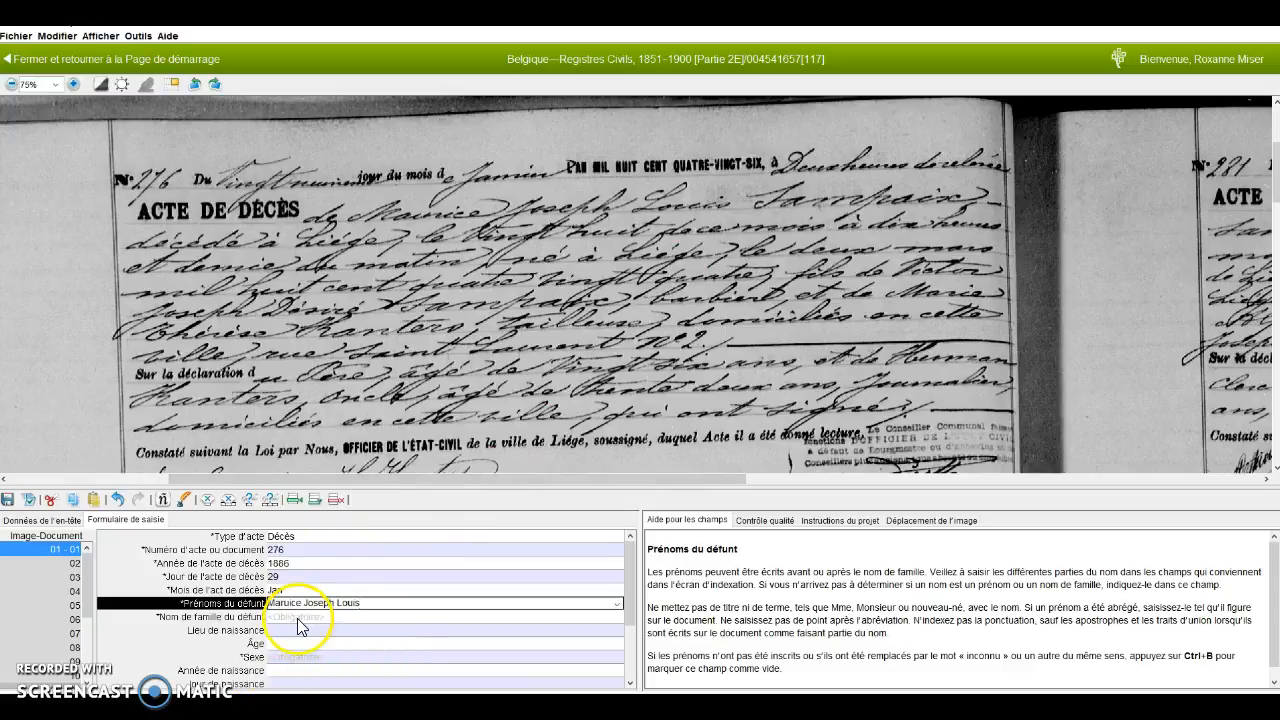
pyautogui.click(299, 619)
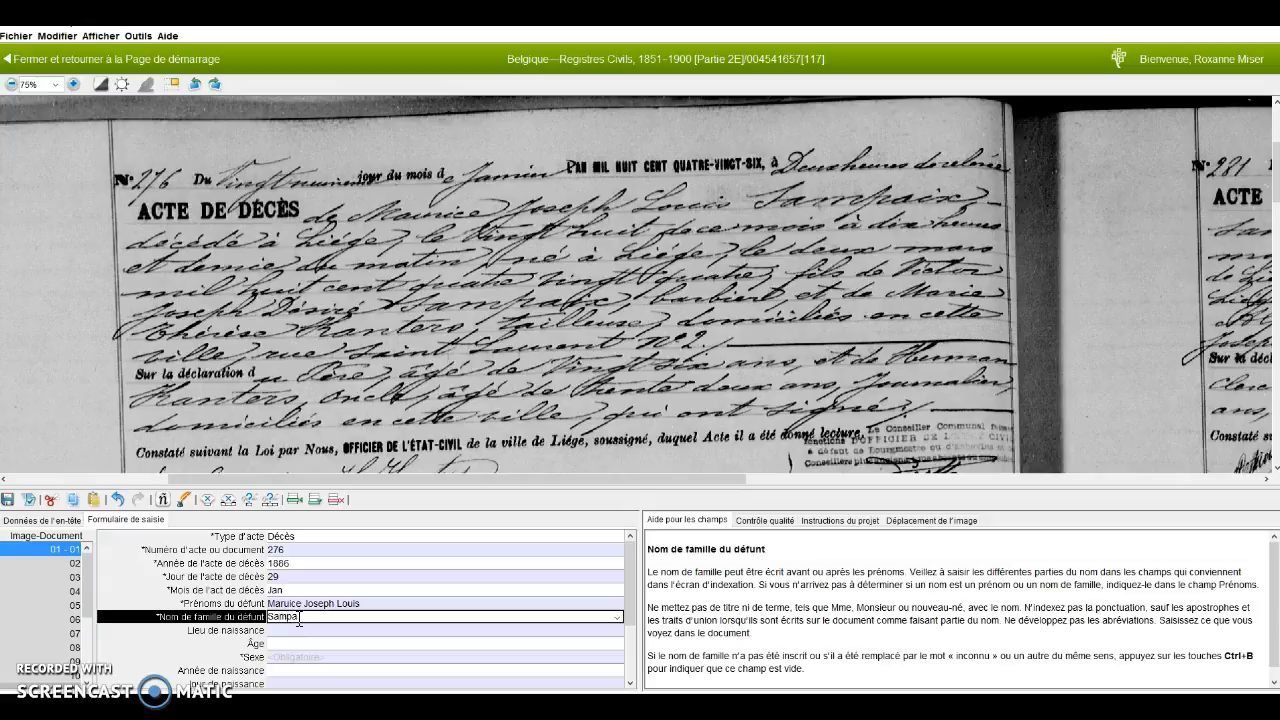
pyautogui.write('x')
pyautogui.press('Tab')
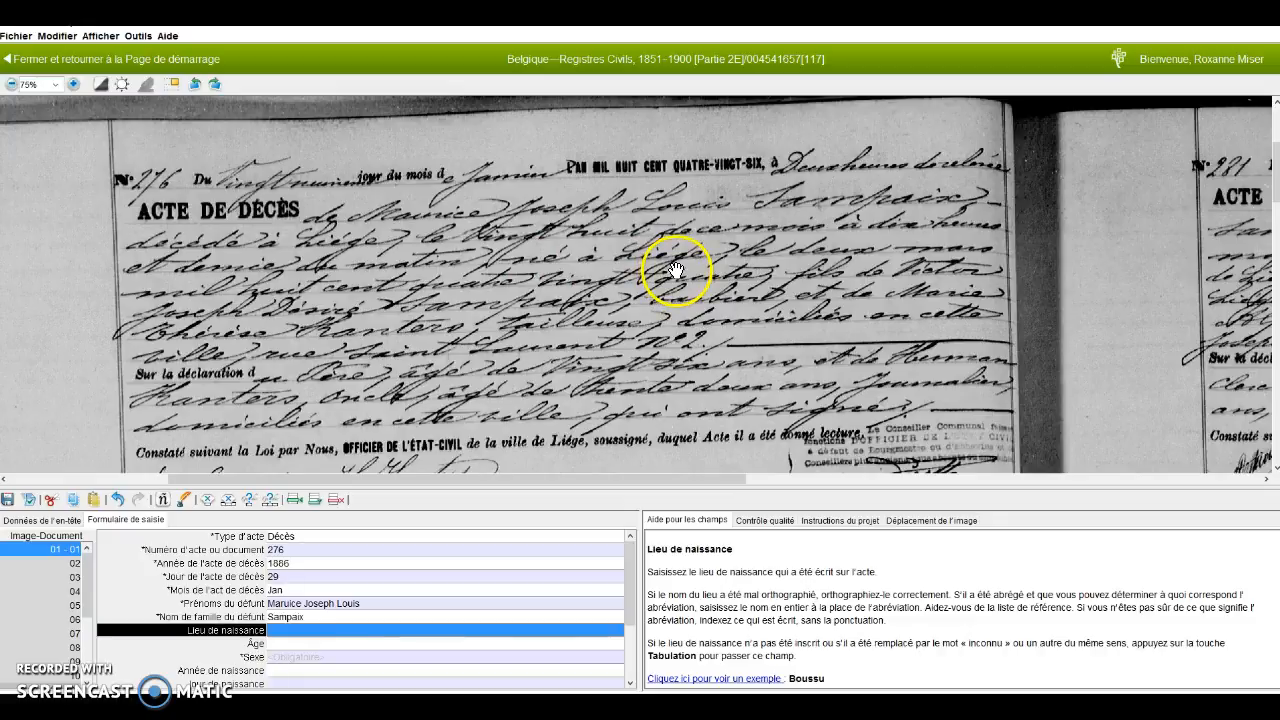
# Fill in the birthplace as Liège, the sex as M, the deceased's date of birth and the father's full name
pyautogui.click(290, 629)
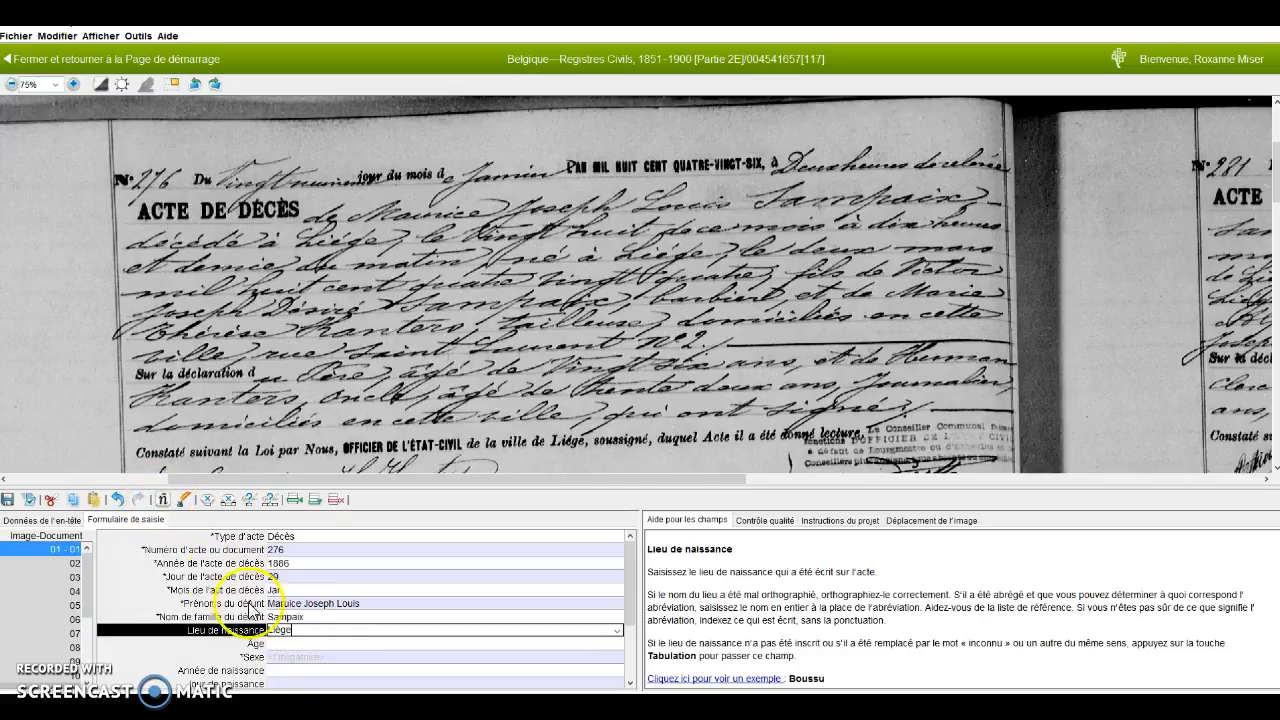
pyautogui.click(286, 645)
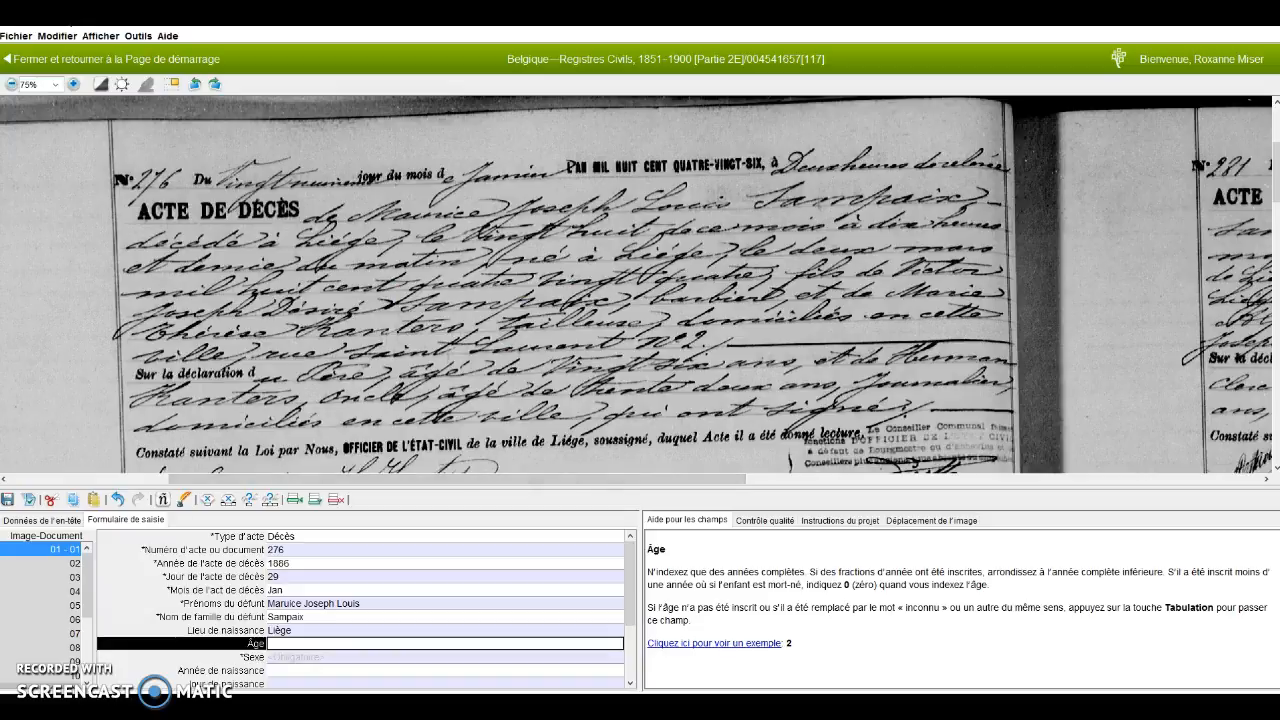
pyautogui.press('Tab')
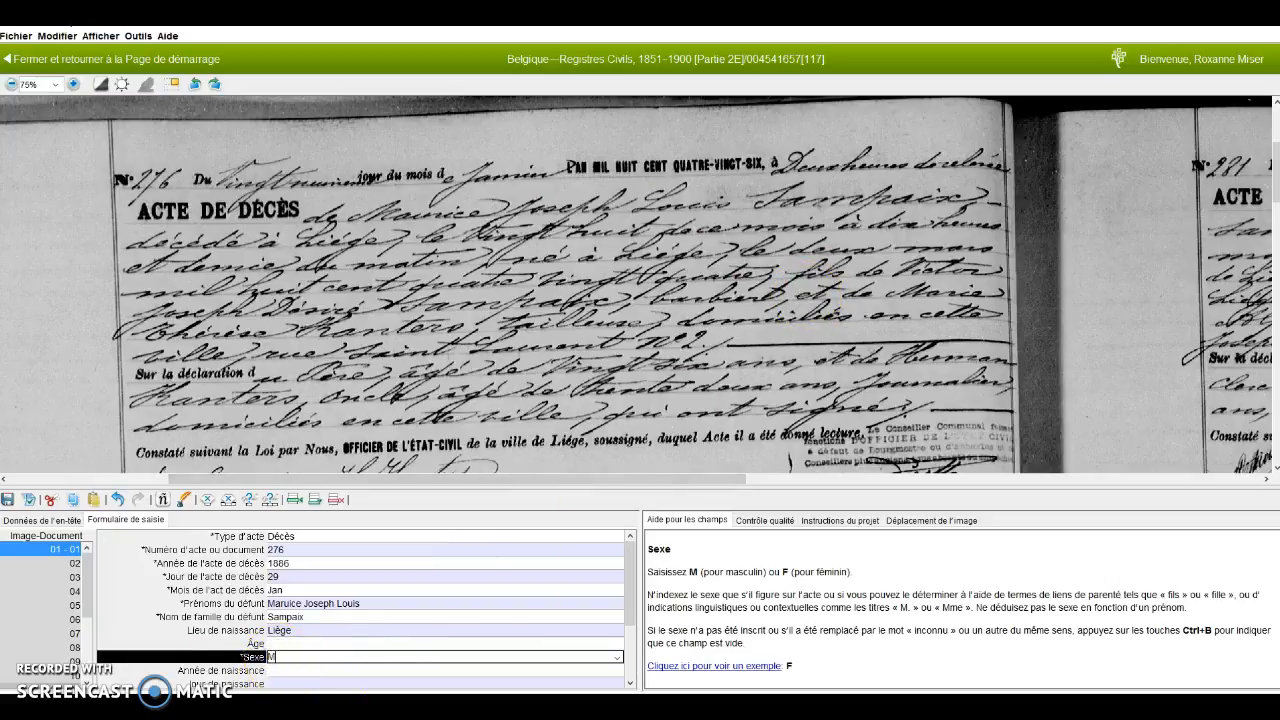
pyautogui.press('Tab')
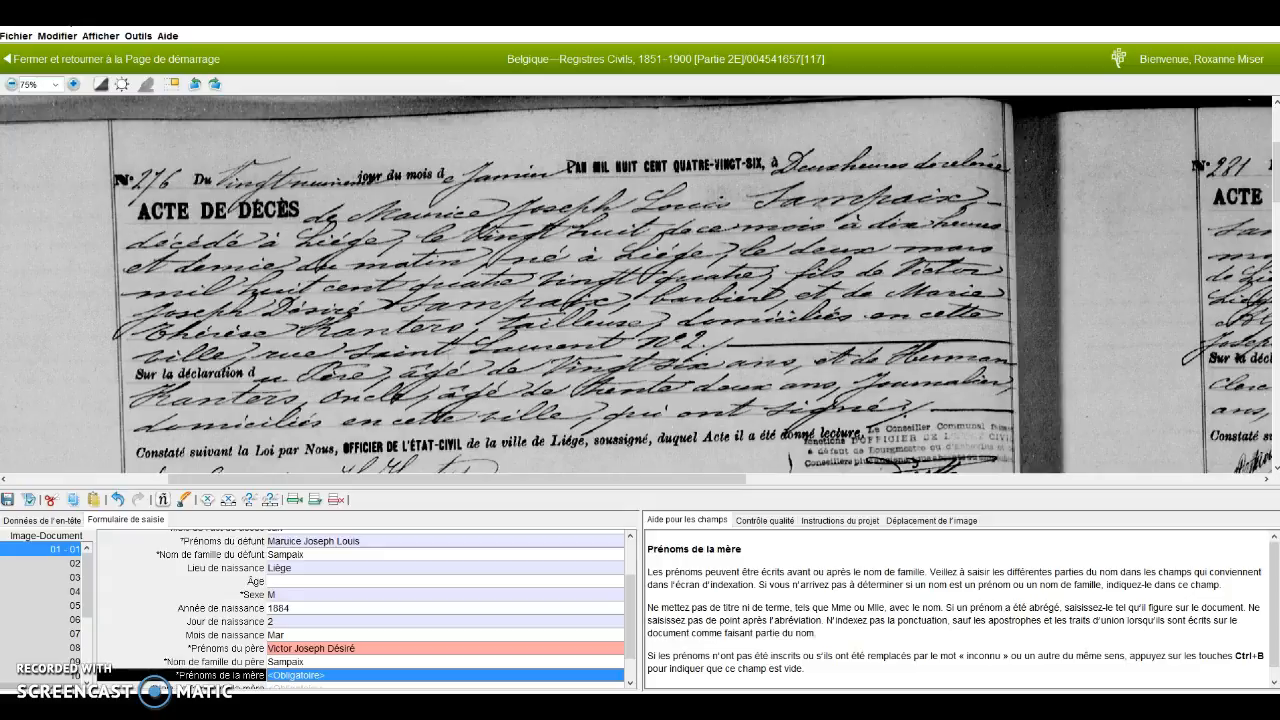
# Set the deceased's age to 1 and enter the mother's given names and family name
pyautogui.click(283, 583)
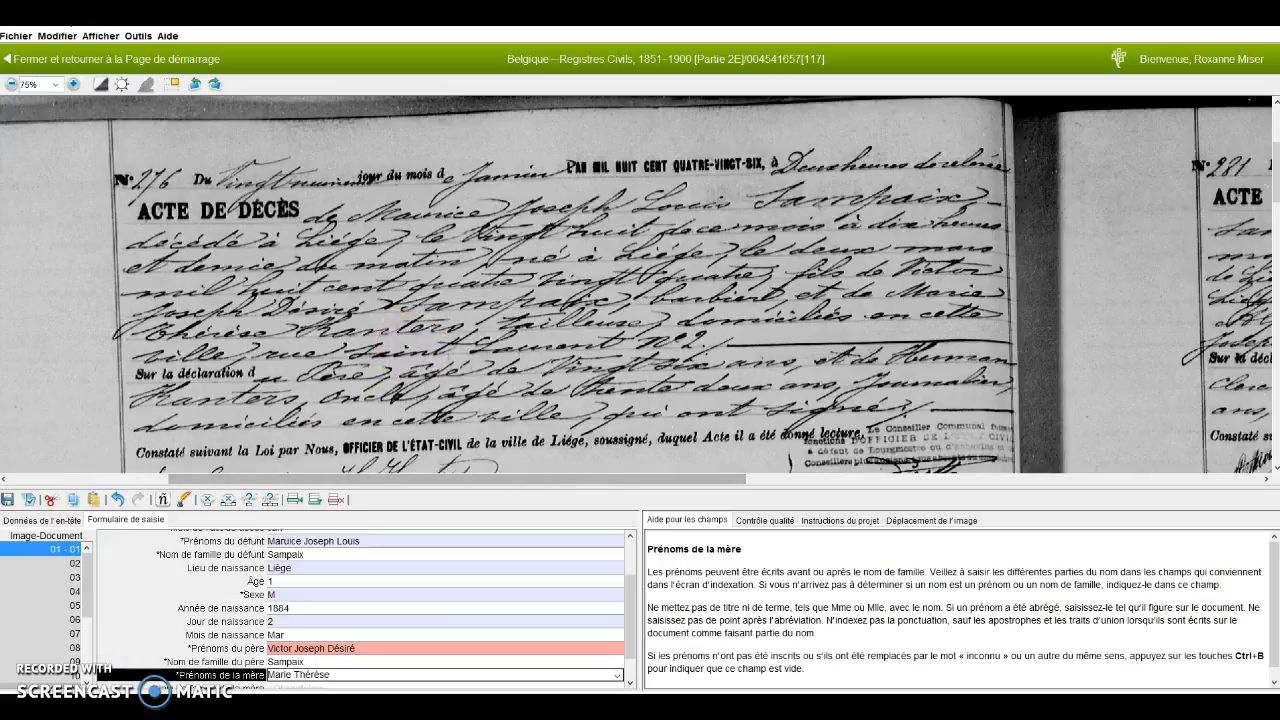
pyautogui.click(331, 673)
pyautogui.hotkey('ctrl', 'c')
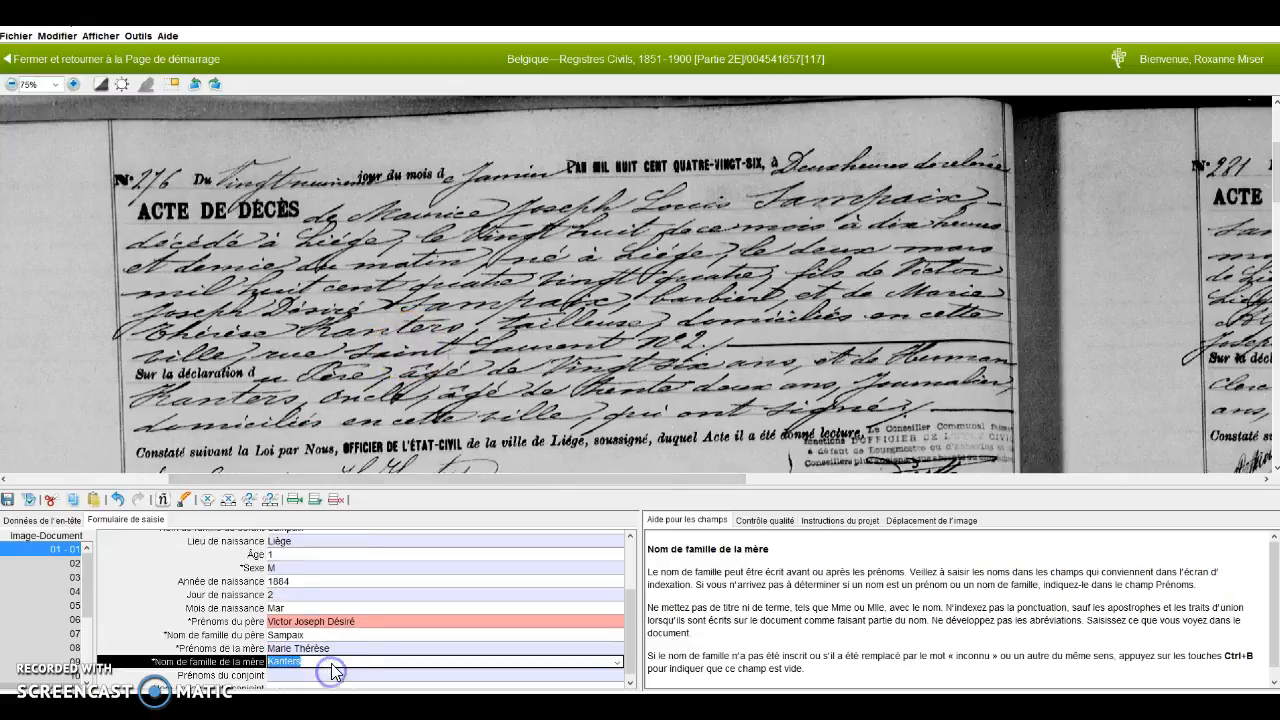
pyautogui.click(329, 661)
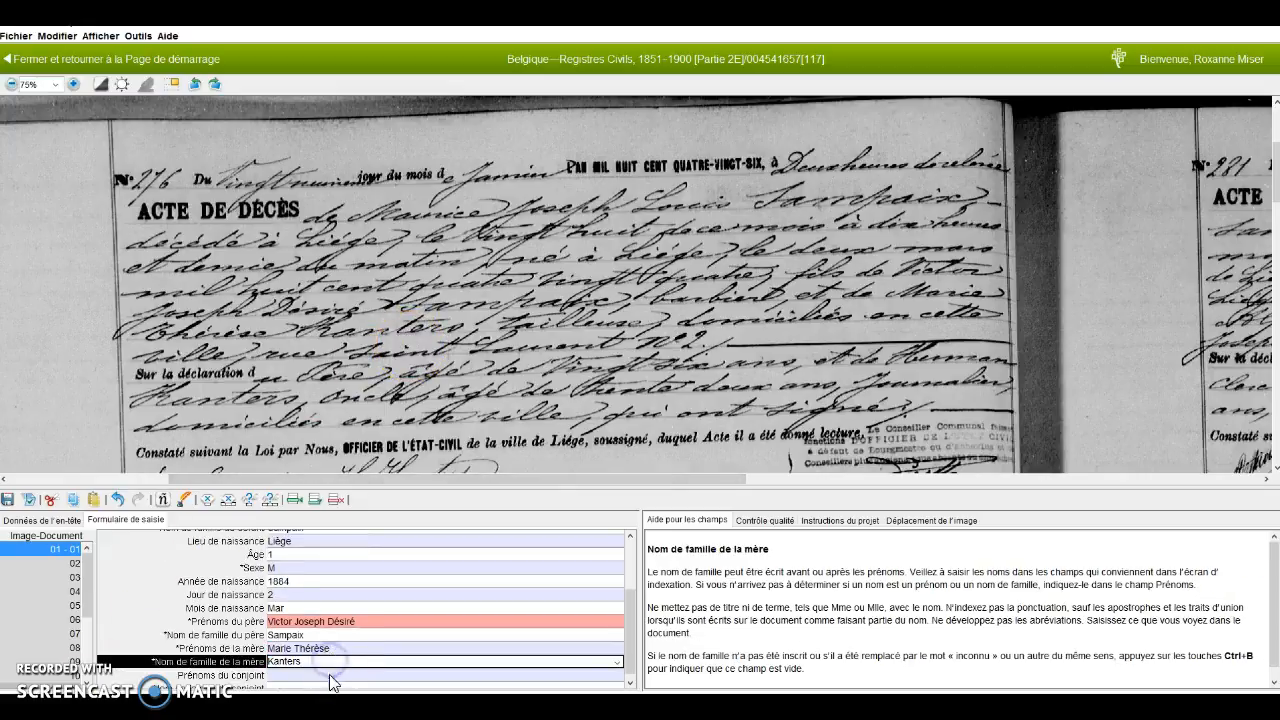
# Switch to the web browser and search for the mother's family name from the first record
pyautogui.click(285, 675)
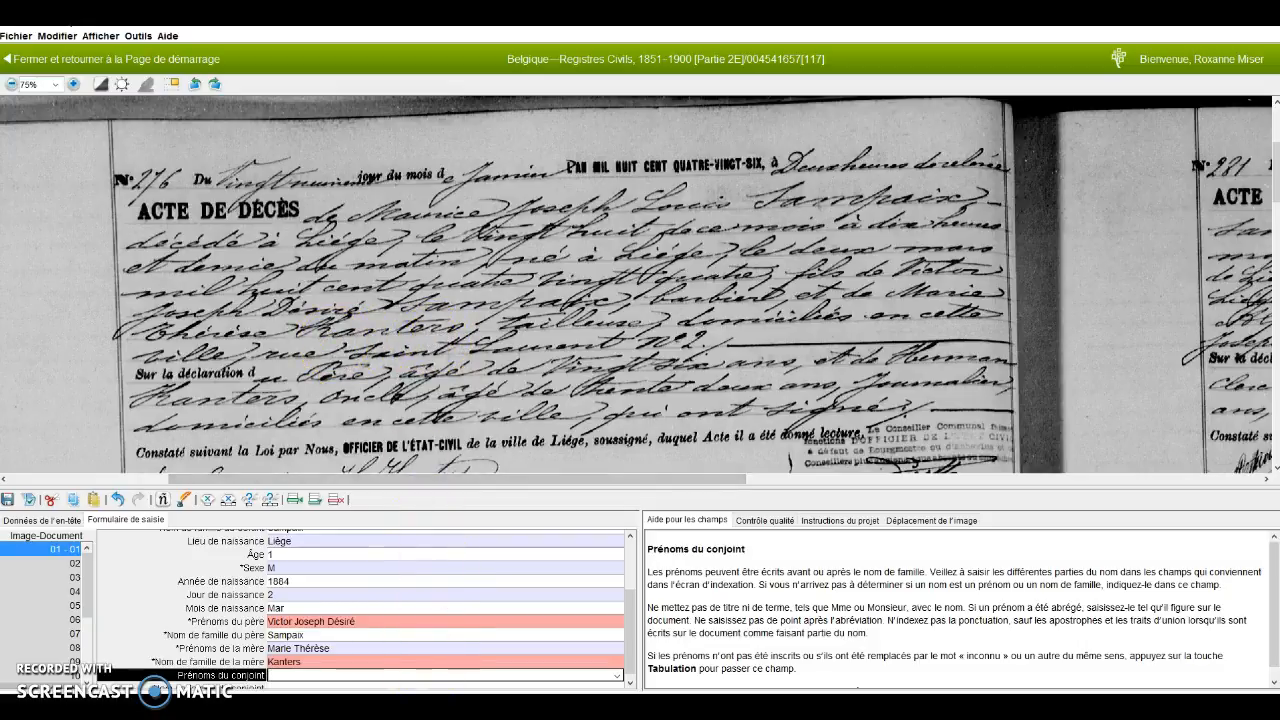
pyautogui.click(412, 708)
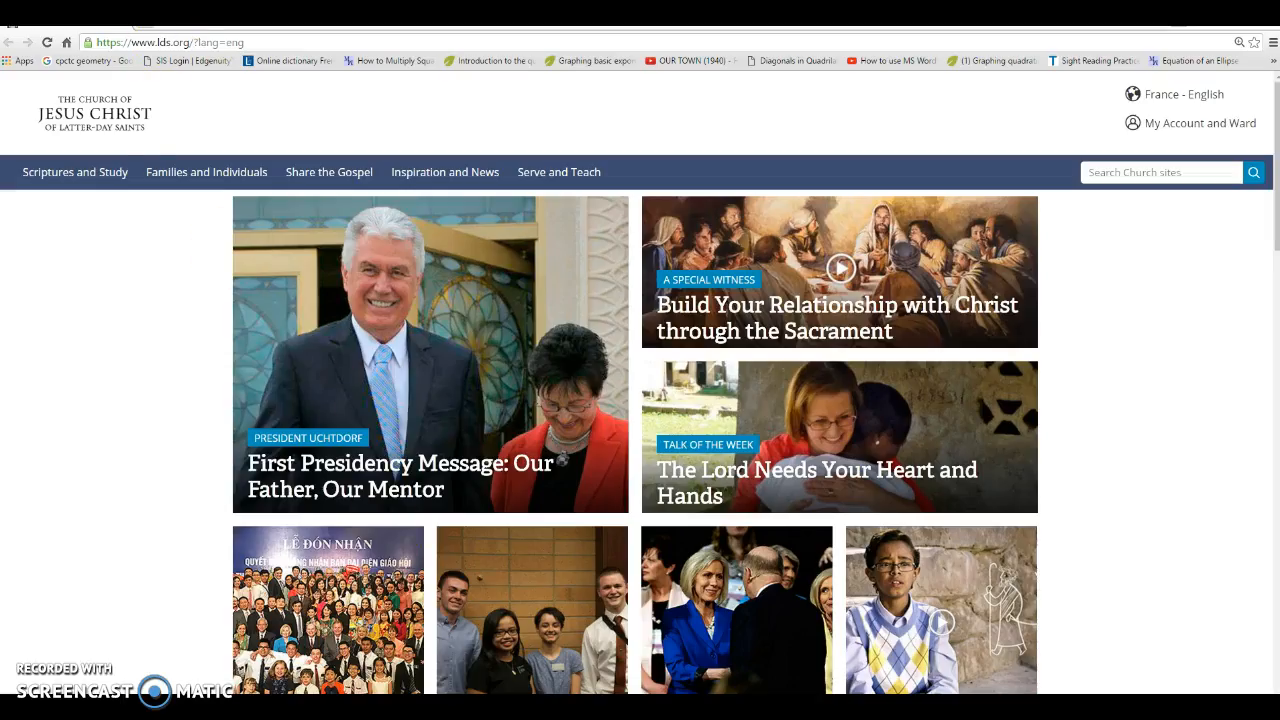
pyautogui.click(168, 42)
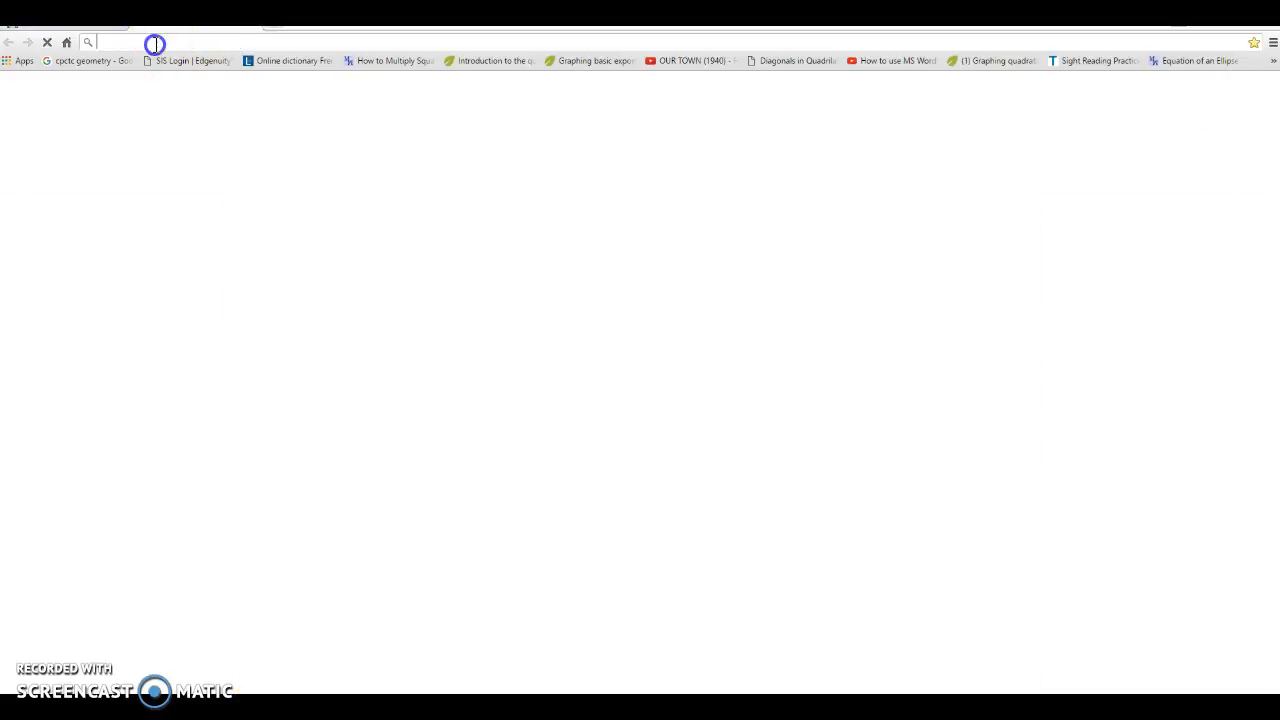
pyautogui.rightClick(156, 43)
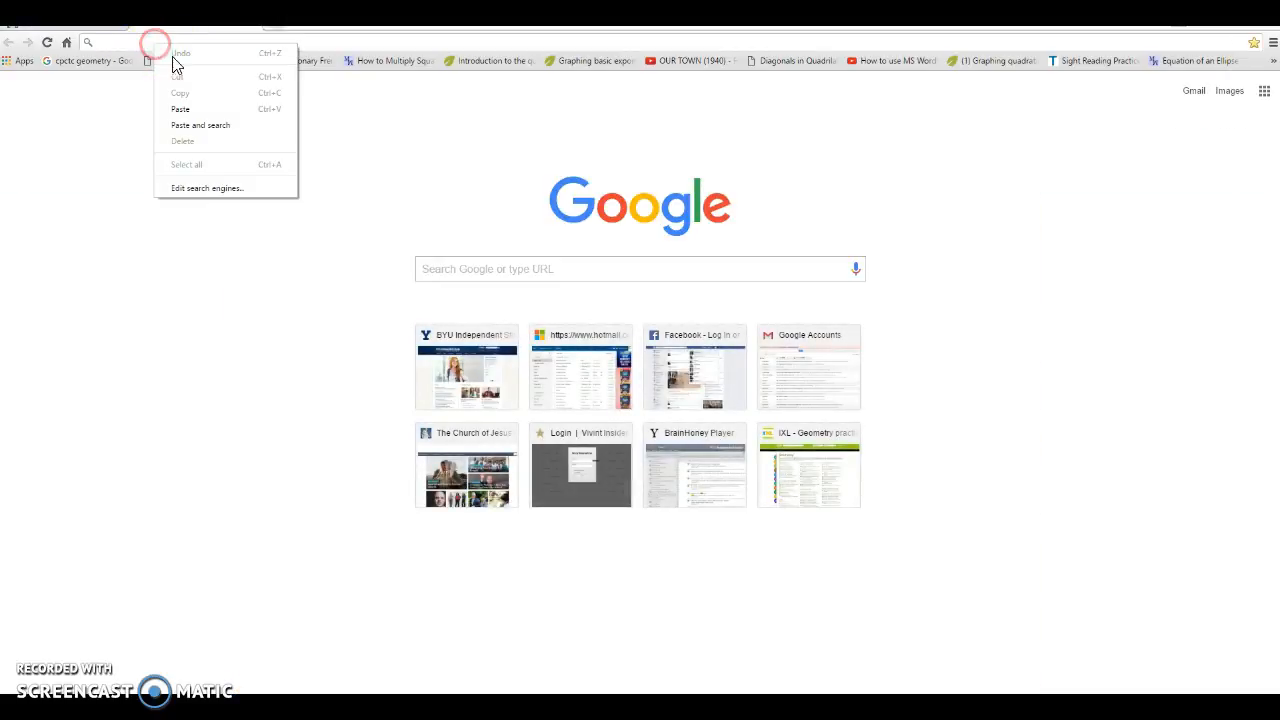
pyautogui.click(180, 109)
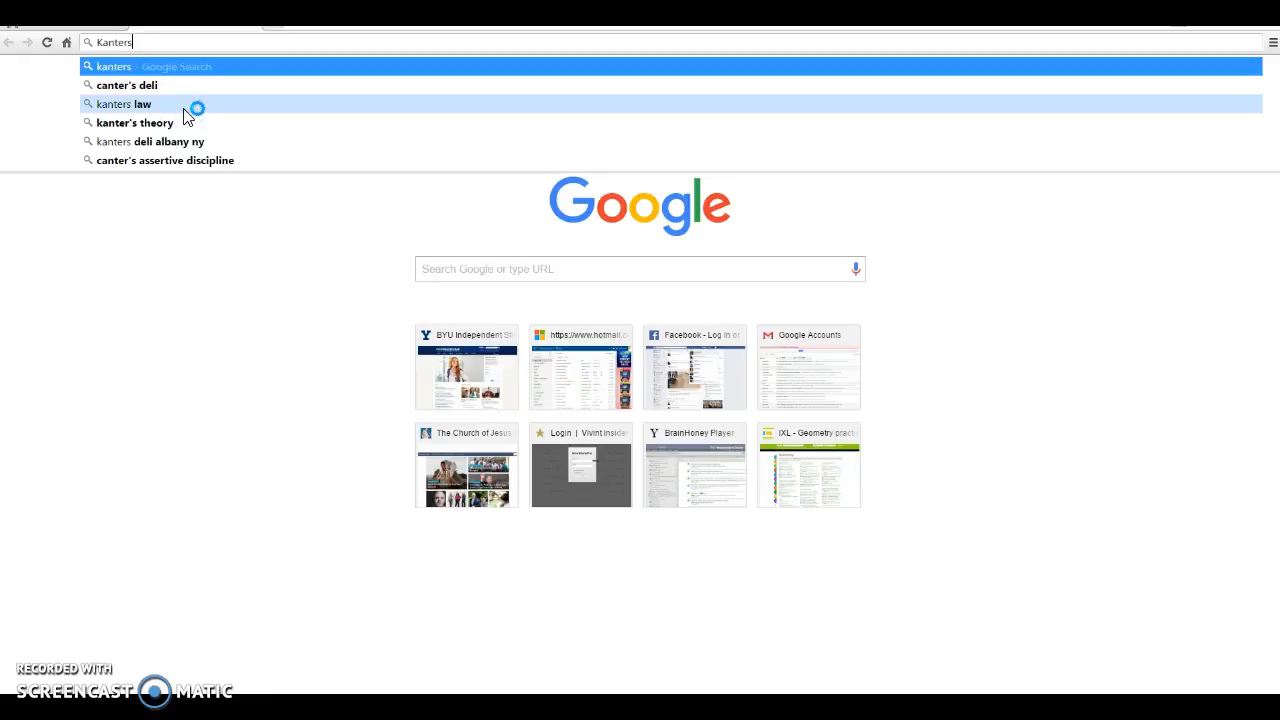
pyautogui.press('Return')
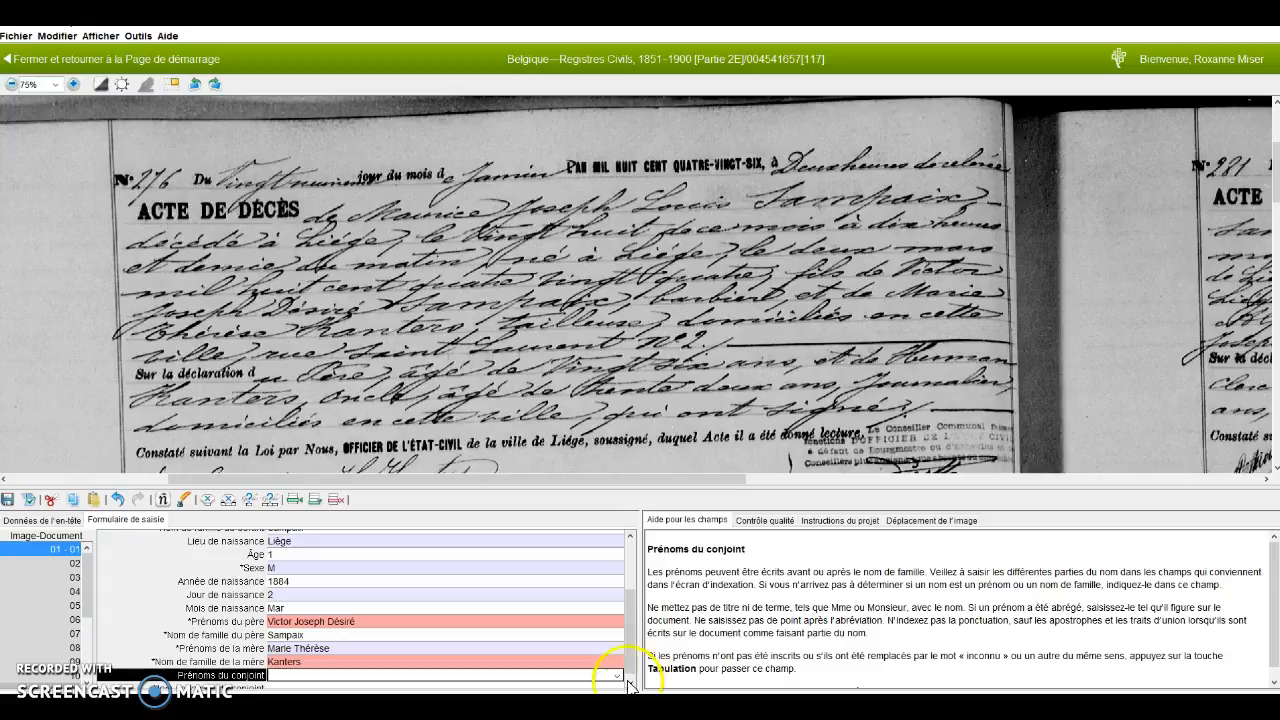
# Look up the mother's family name in the reference list of names, then close the list without accepting a selection
pyautogui.hotkey('shift', 'Tab')
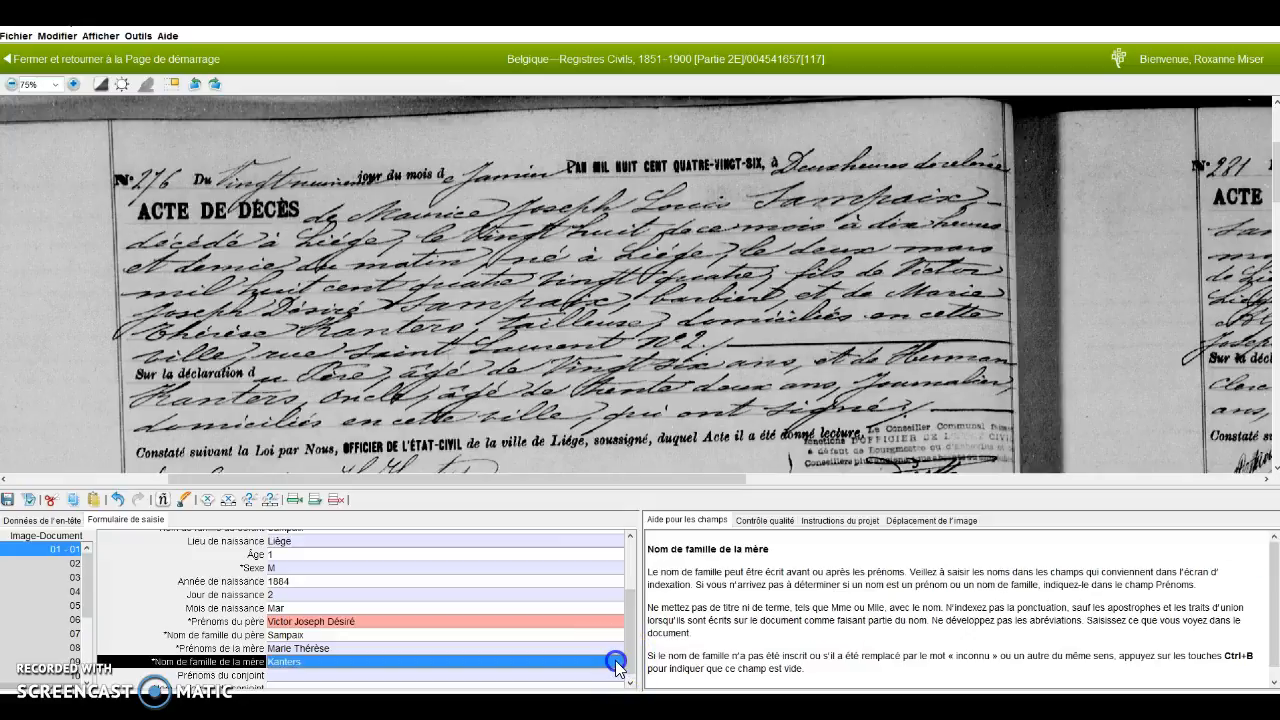
pyautogui.click(615, 664)
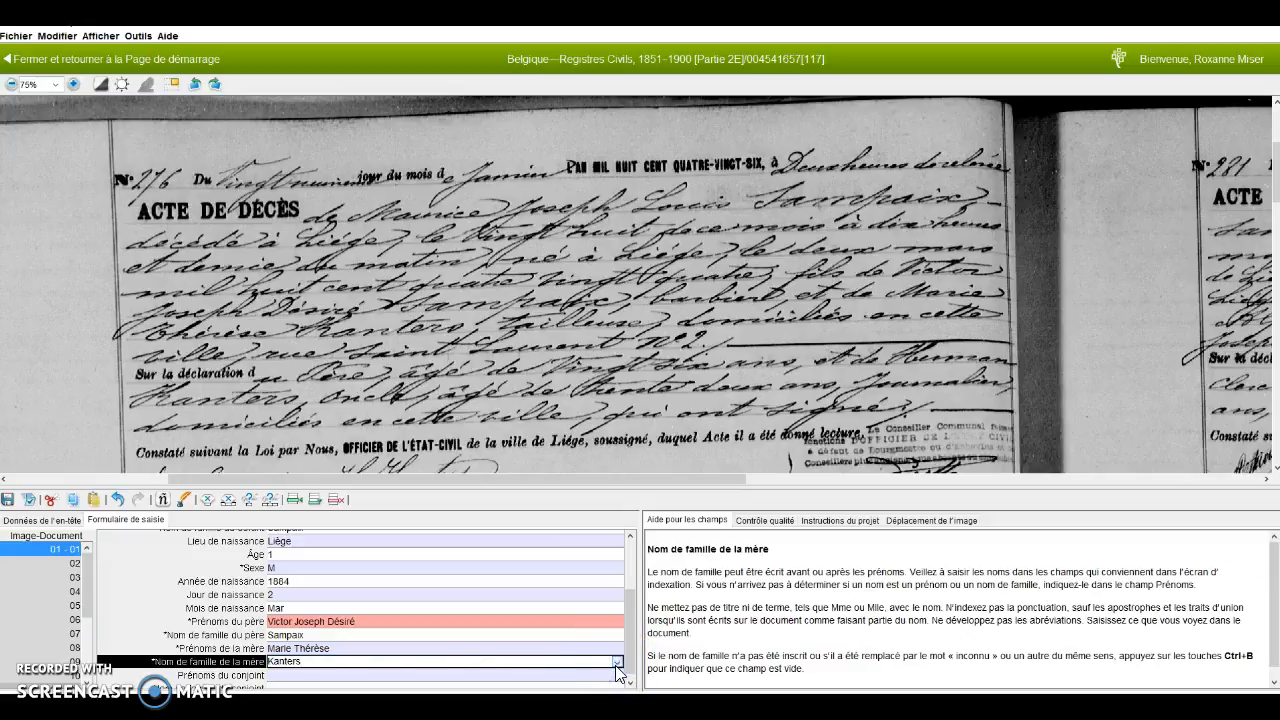
pyautogui.click(617, 665)
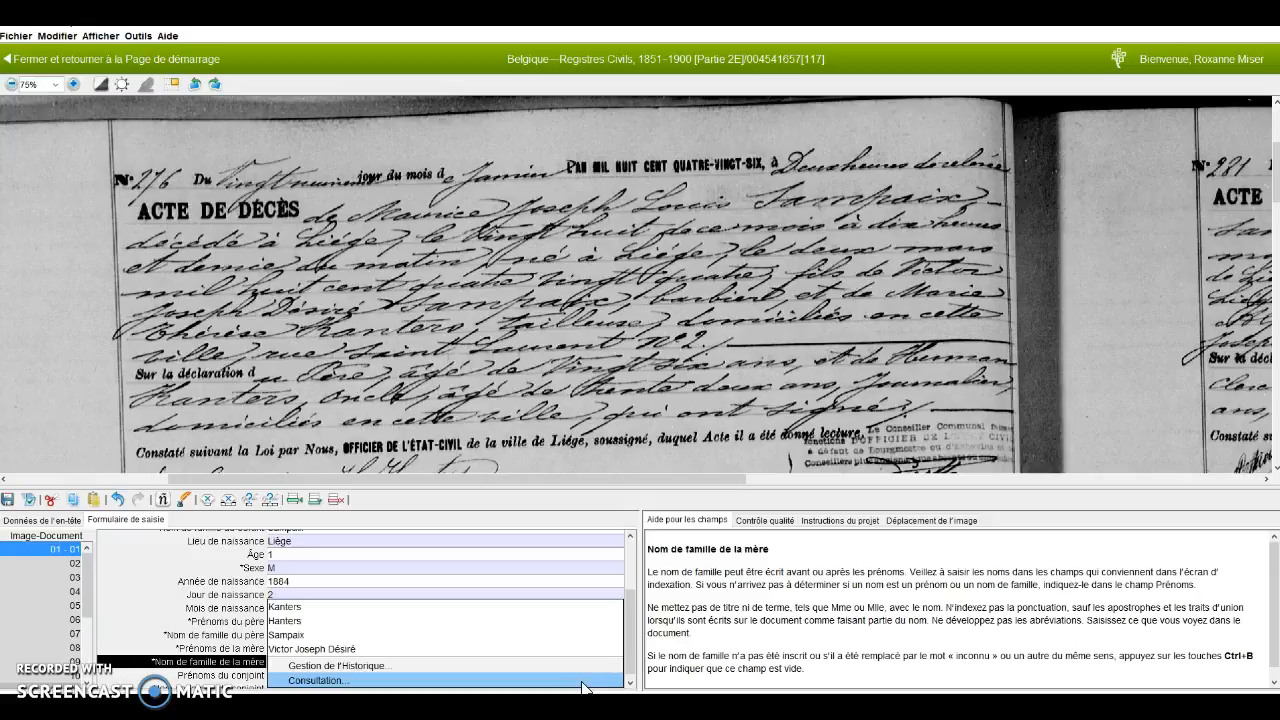
pyautogui.click(581, 680)
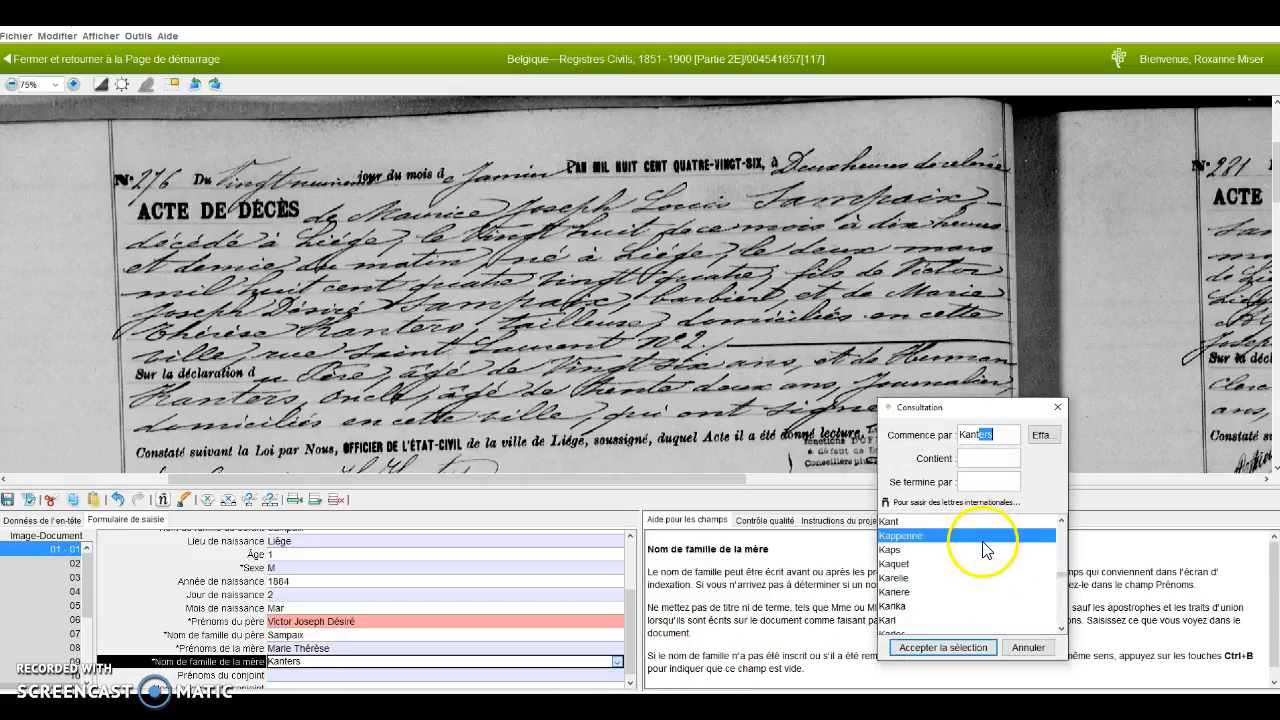
pyautogui.scroll(-5, 985, 550)
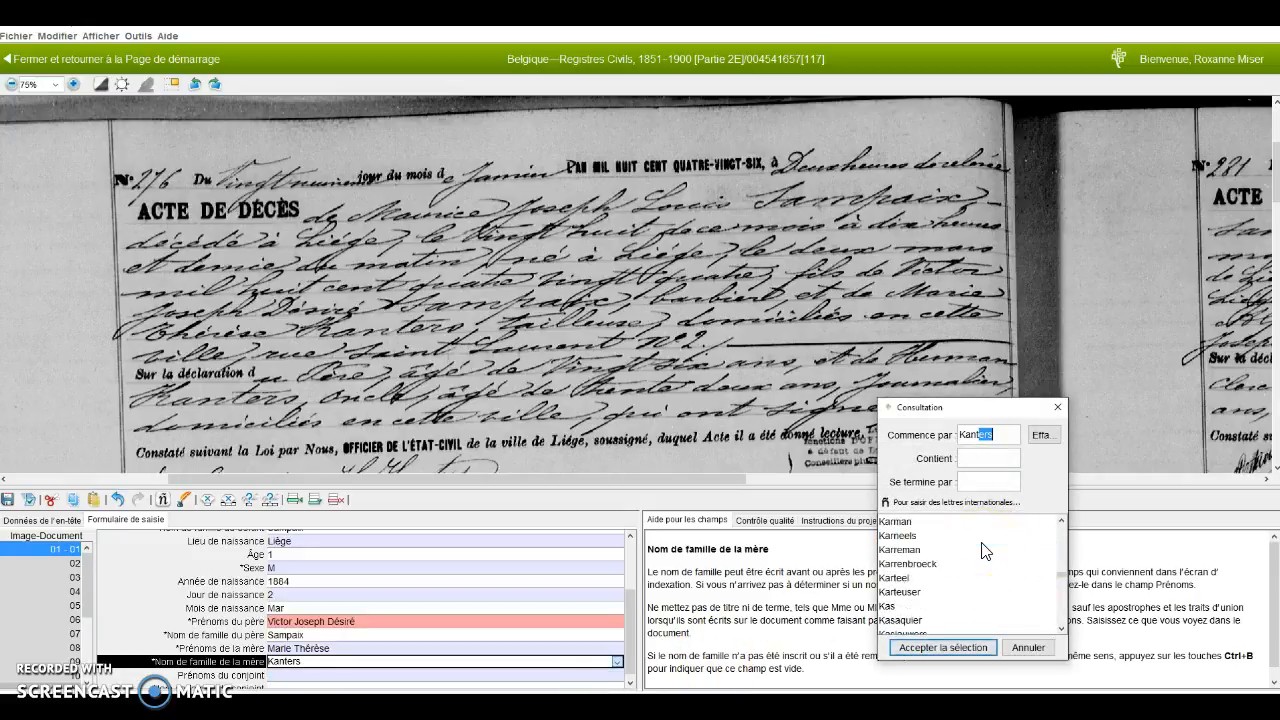
pyautogui.scroll(-8, 985, 550)
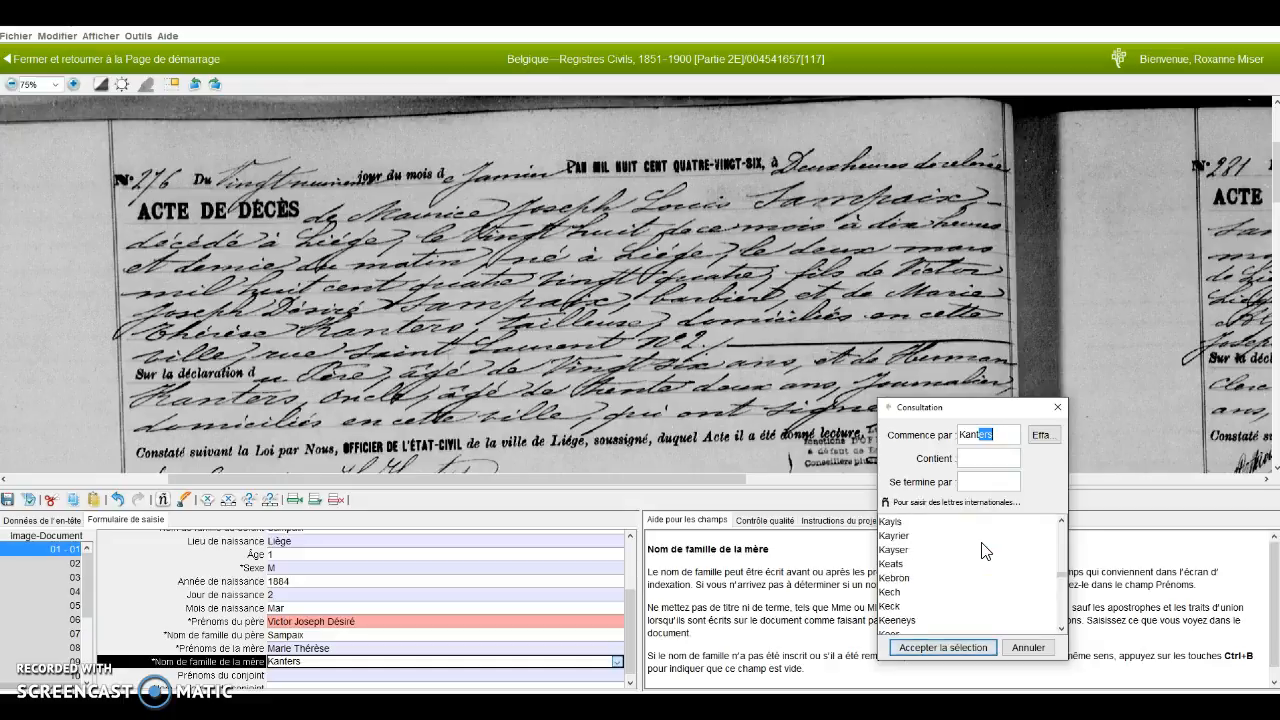
pyautogui.scroll(-6, 985, 550)
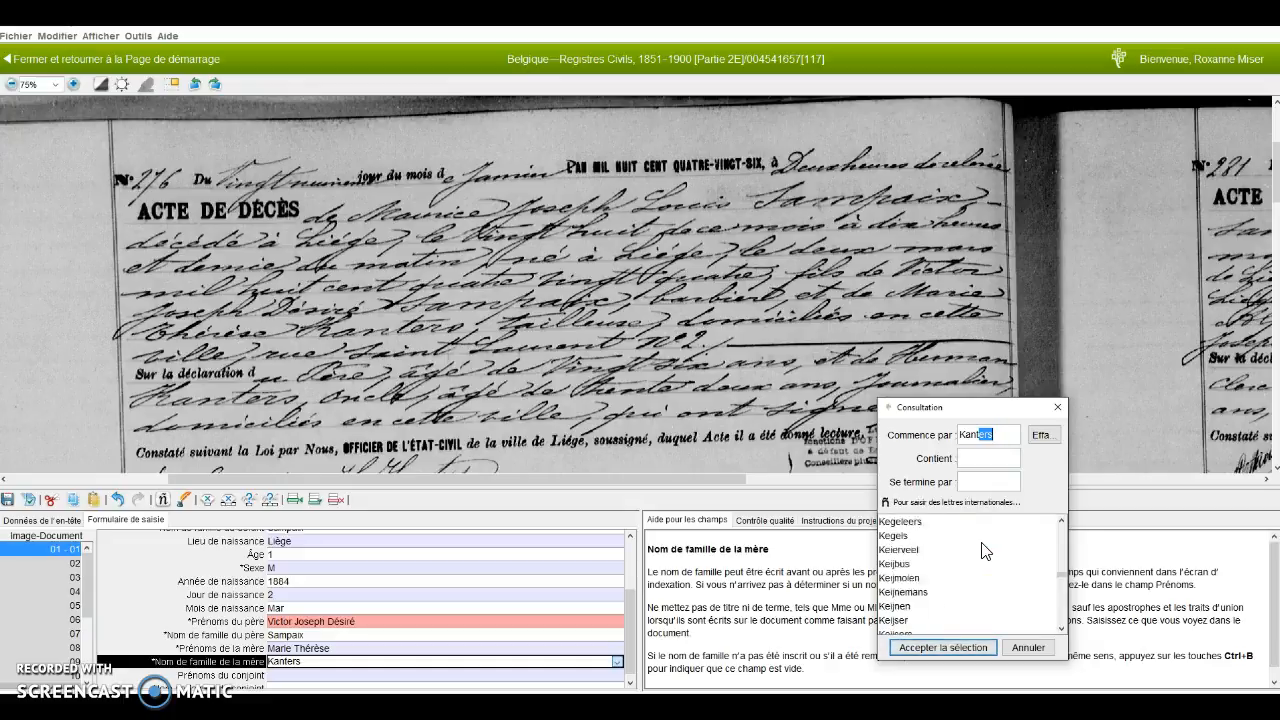
pyautogui.scroll(-6, 985, 550)
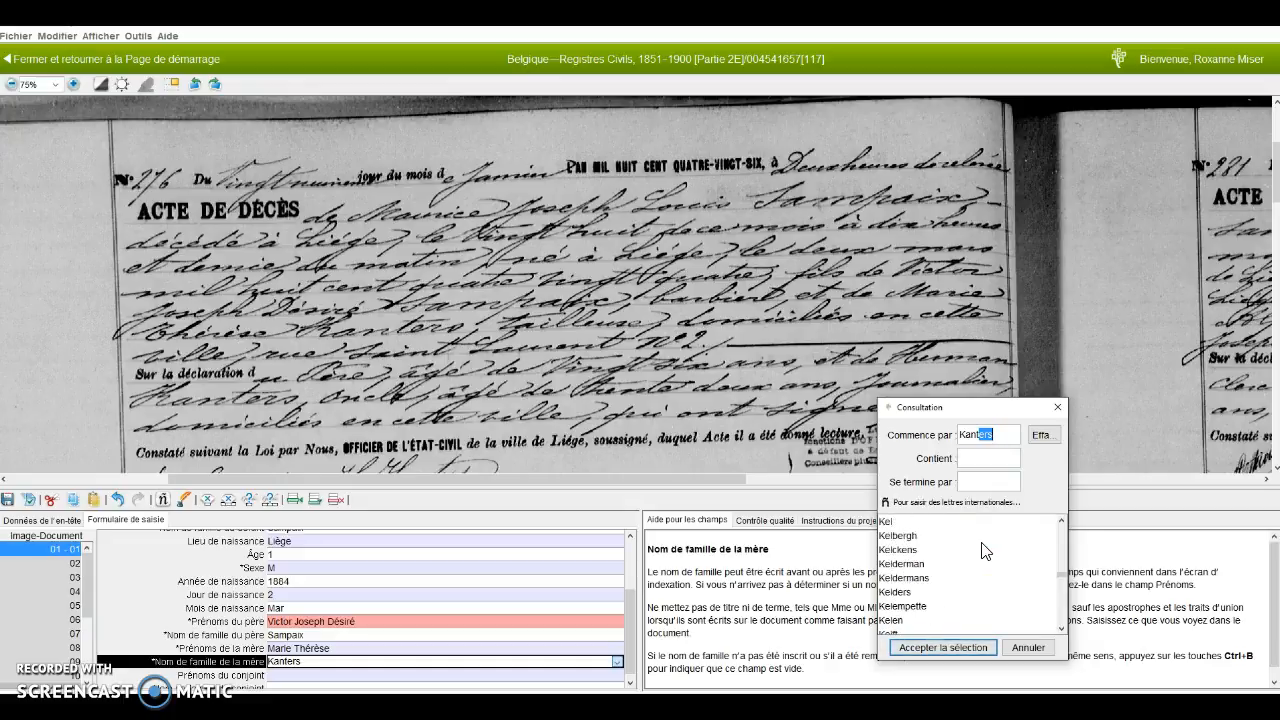
pyautogui.scroll(-8, 985, 550)
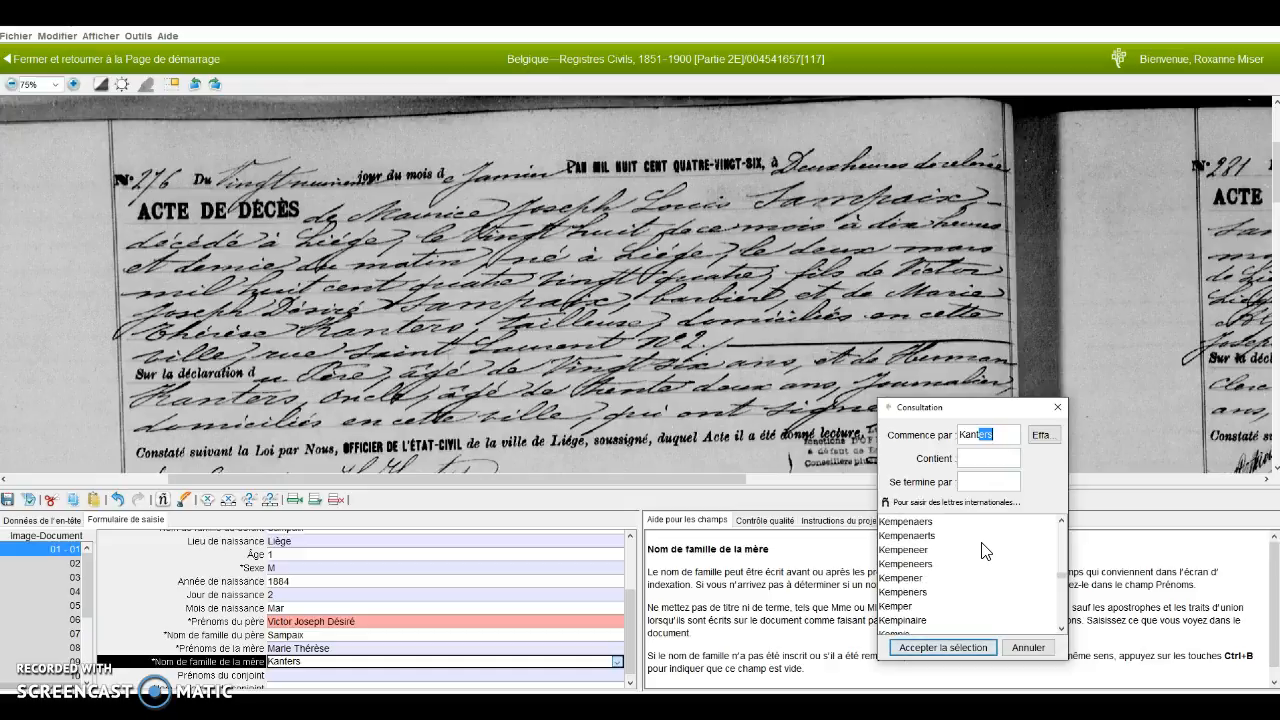
pyautogui.scroll(-5, 985, 550)
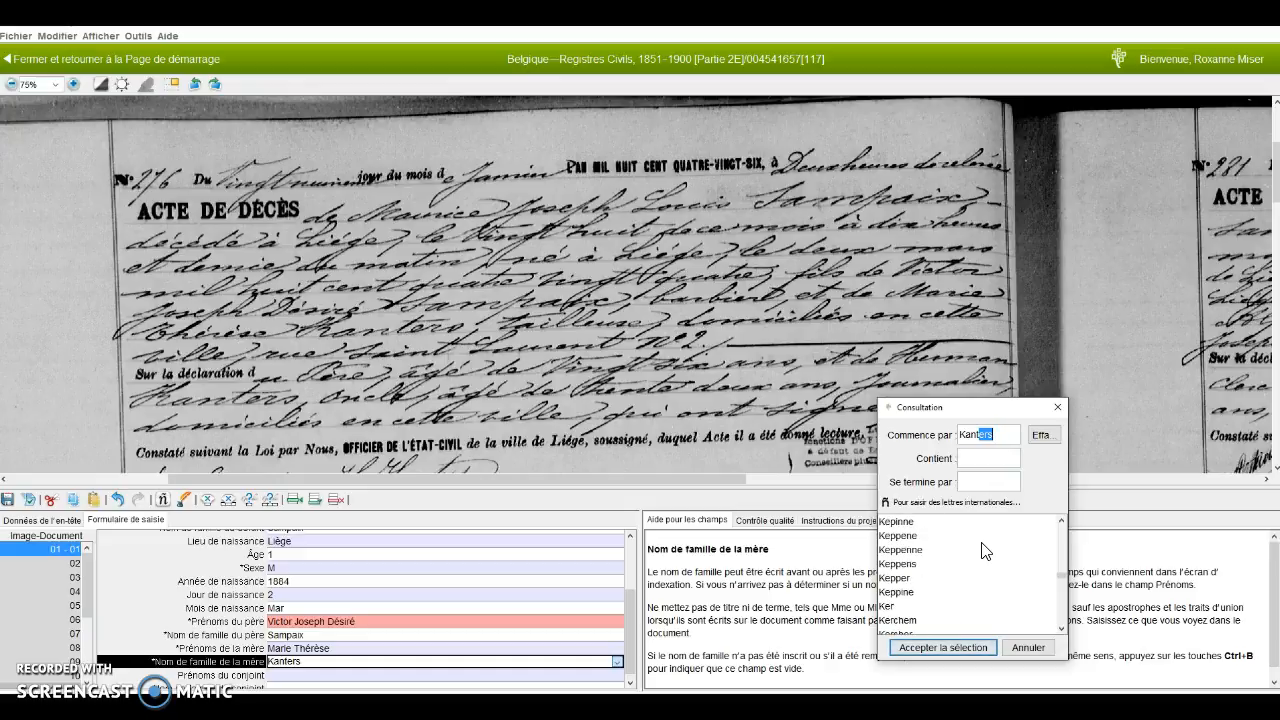
pyautogui.click(1061, 406)
# Leave the spouse's given names and family name blank and advance to the second record
pyautogui.click(312, 673)
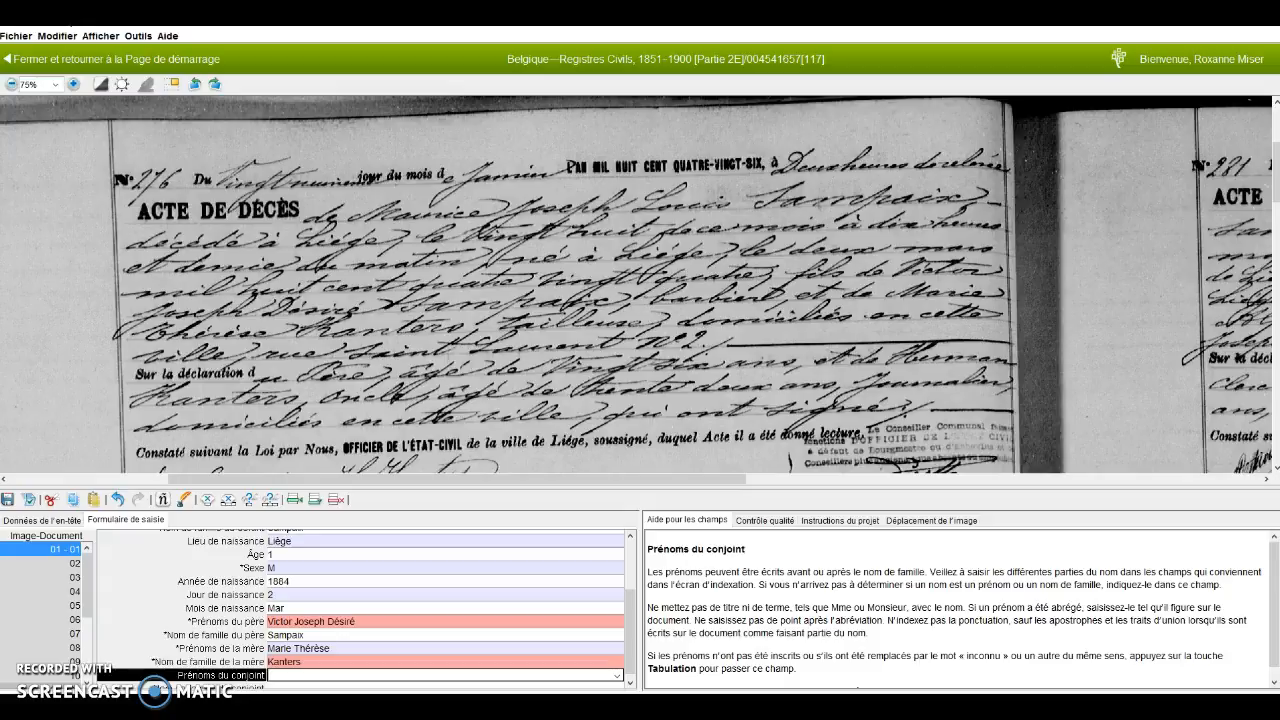
pyautogui.press('Tab')
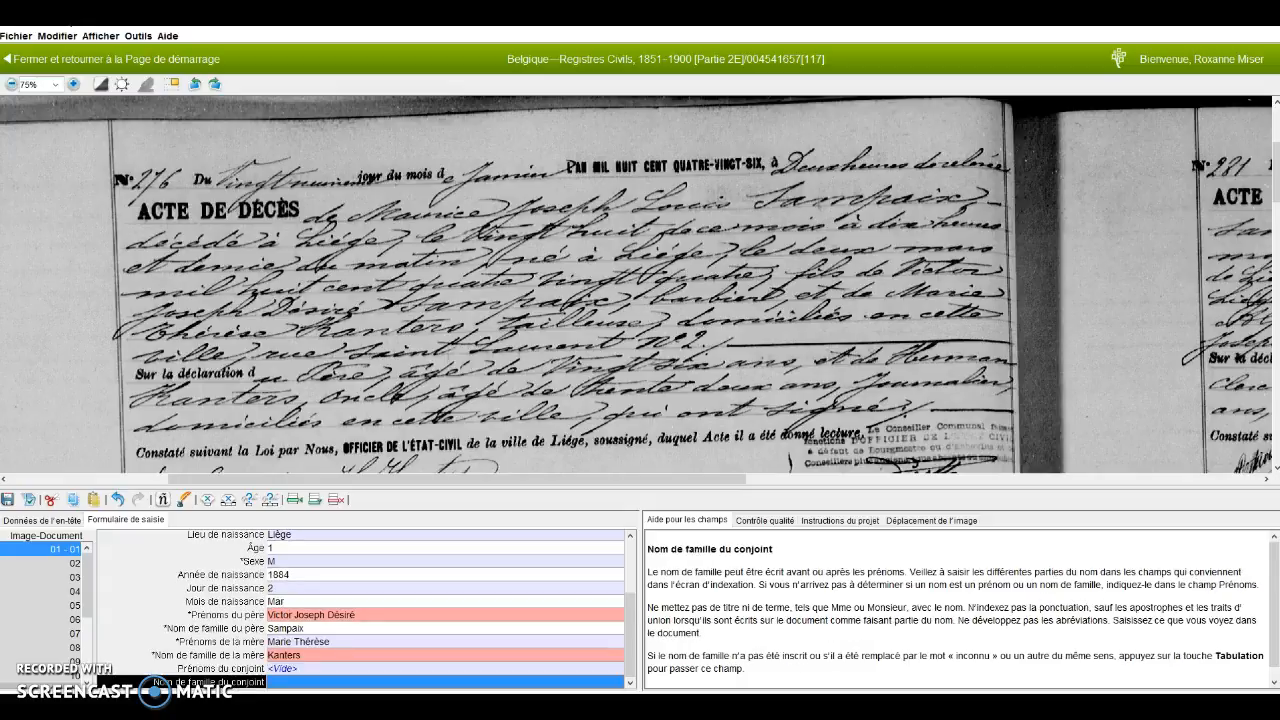
pyautogui.press('Tab')
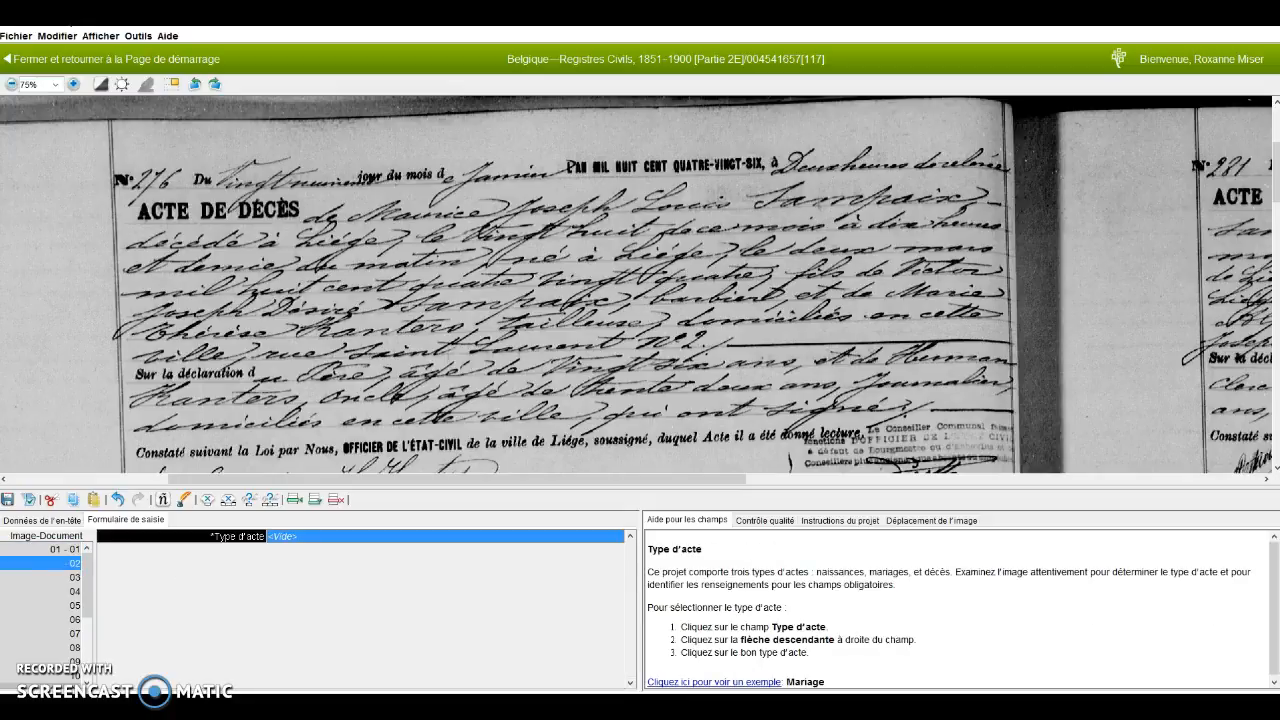
# Bring death record 277 into view and set the second entry's record type to Décès
pyautogui.scroll(-2, 343, 326)
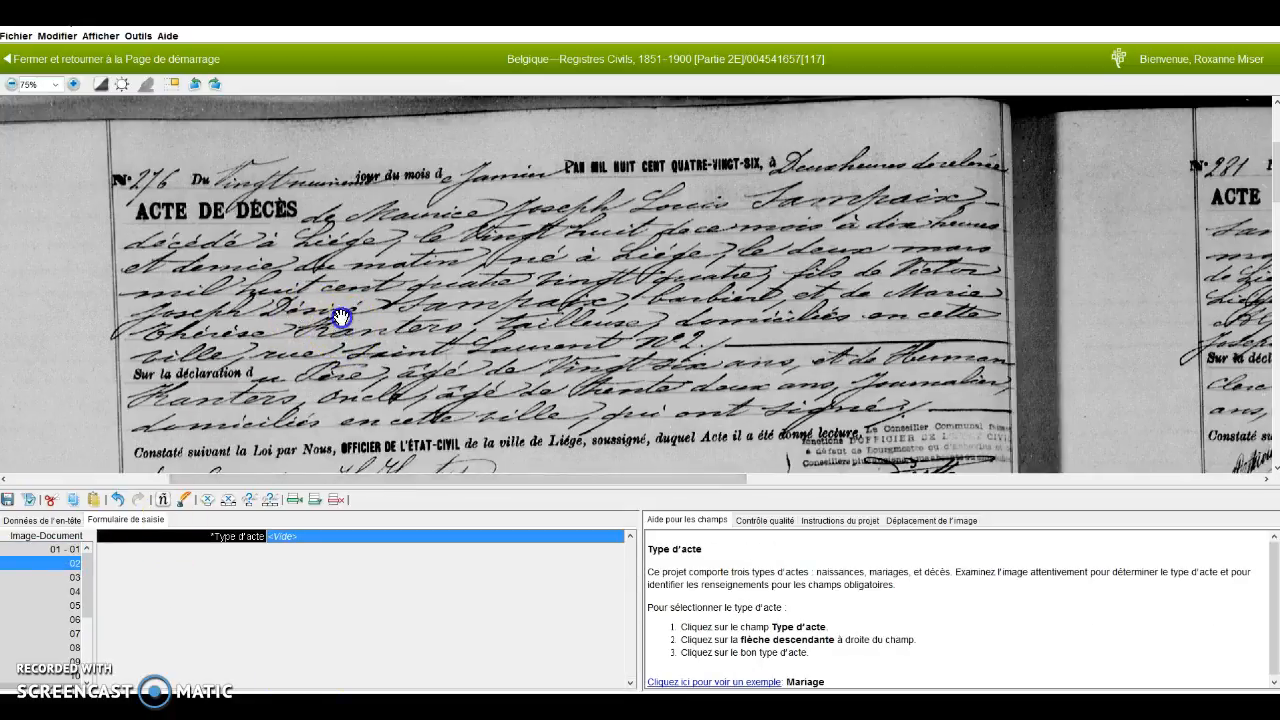
pyautogui.moveTo(341, 288); pyautogui.dragTo(345, 245)
pyautogui.moveTo(345, 370); pyautogui.dragTo(326, 214)
pyautogui.scroll(-5, 325, 215)
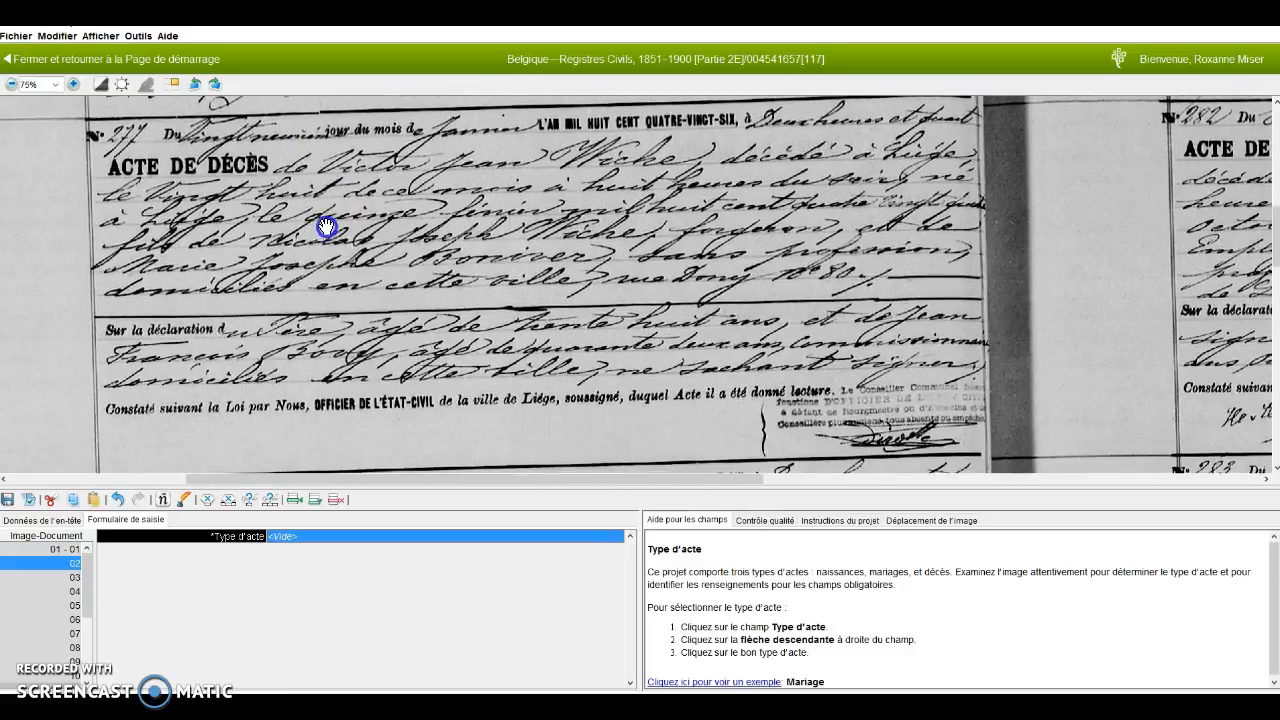
pyautogui.click(300, 538)
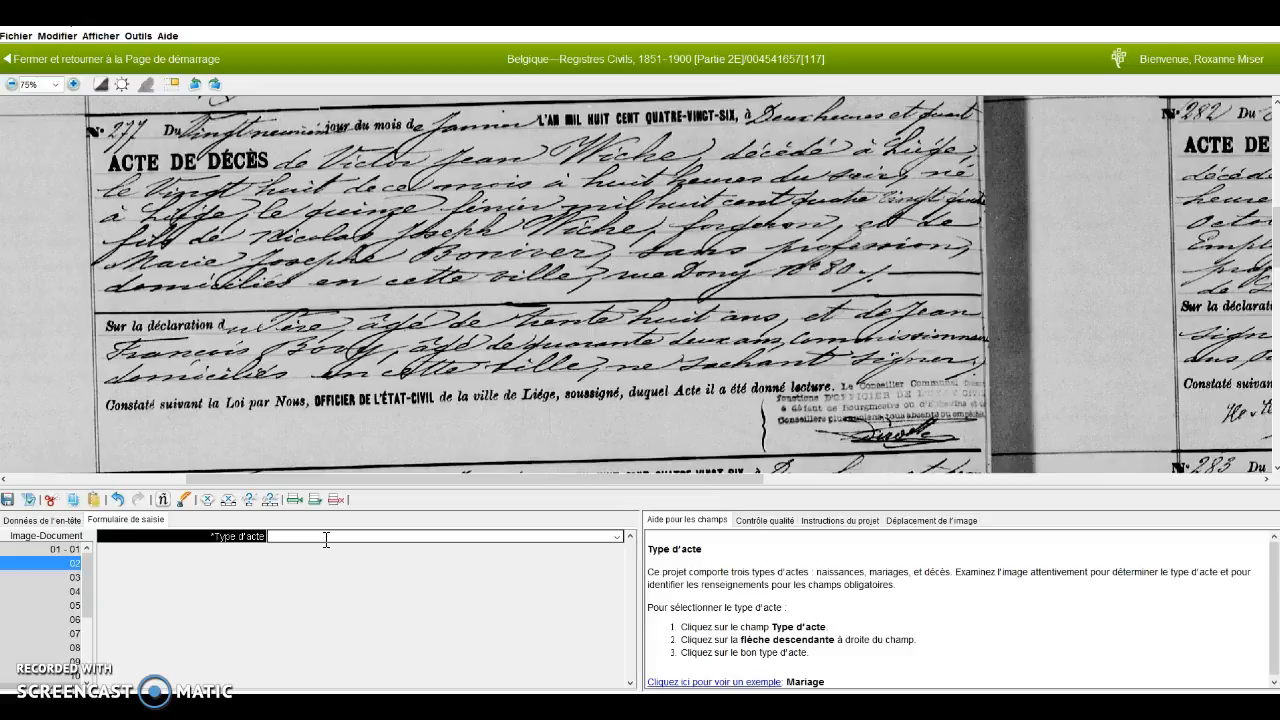
pyautogui.write('Décès')
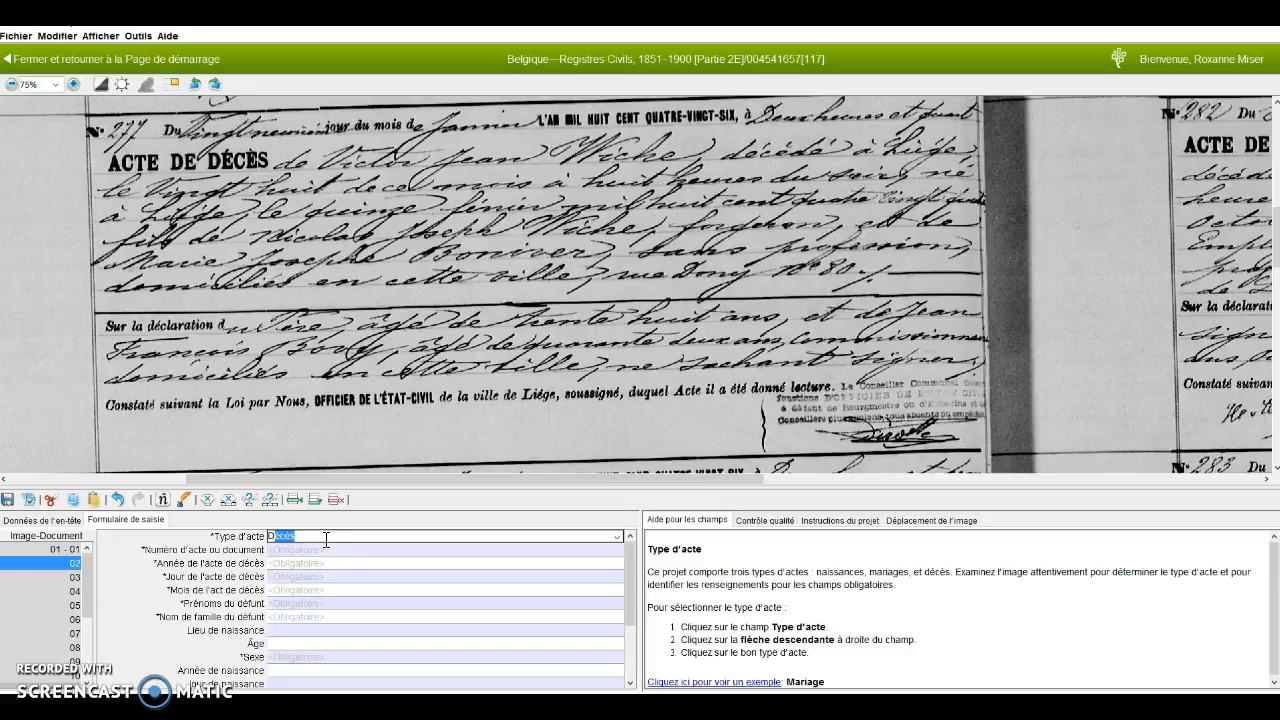
# Enter record number 277 and the death record's date as year 1886, day 29, month Jan
pyautogui.click(320, 550)
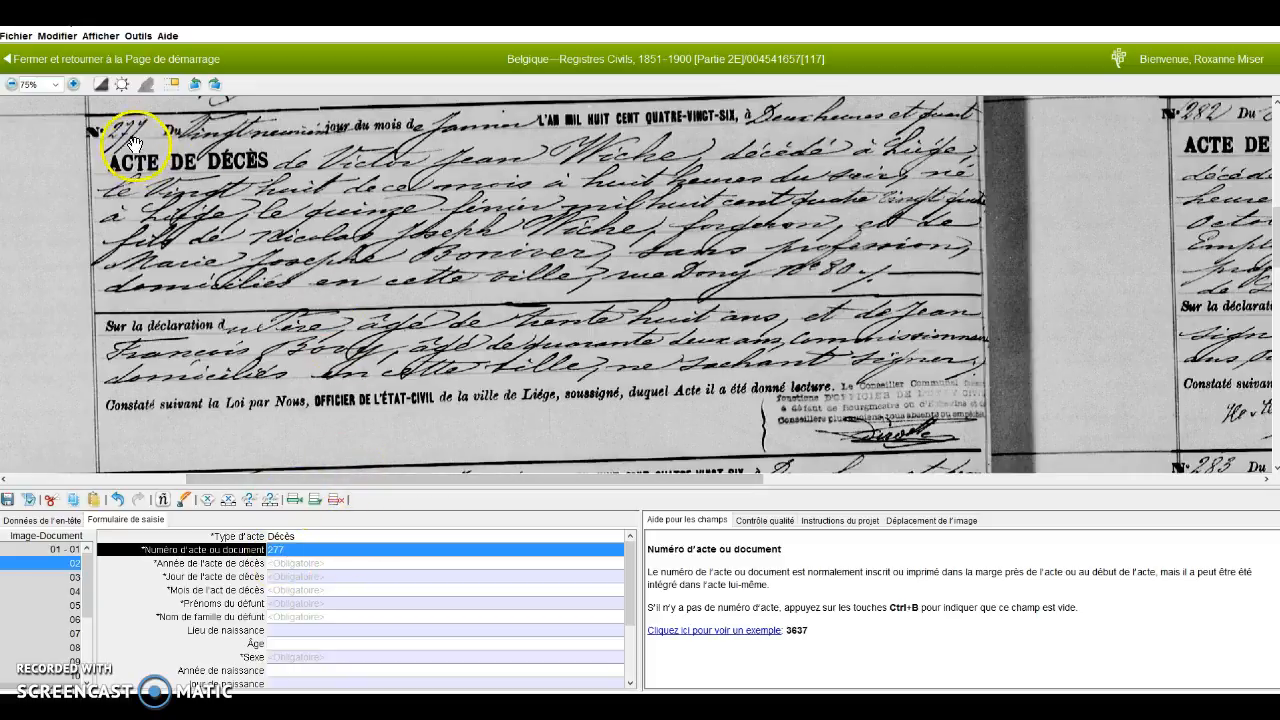
pyautogui.click(304, 565)
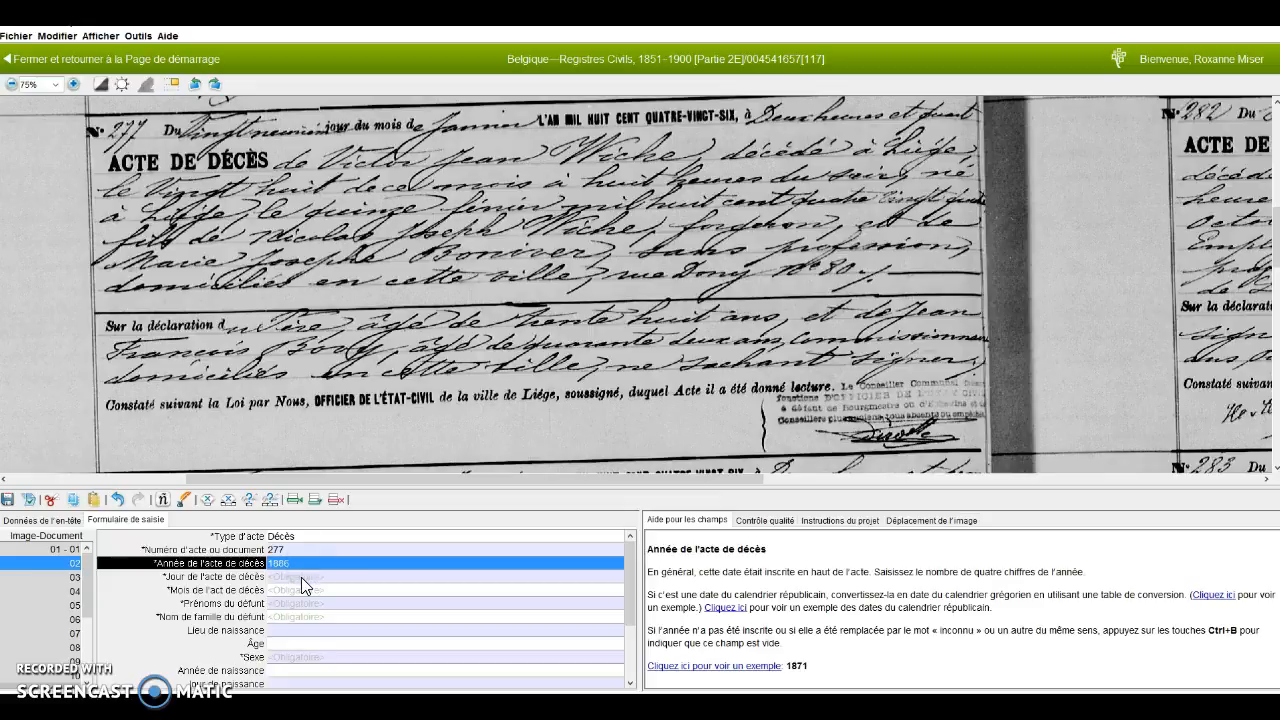
pyautogui.click(301, 577)
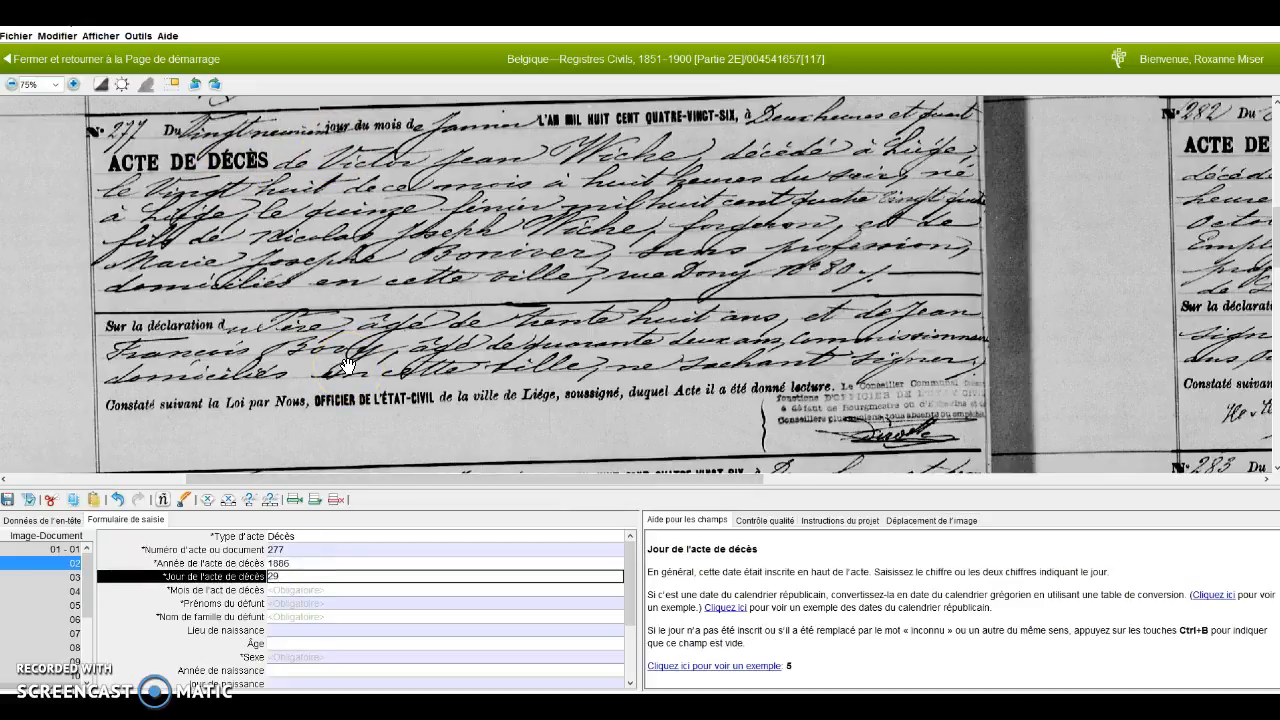
pyautogui.write('29')
pyautogui.press('Tab')
pyautogui.press('Tab')
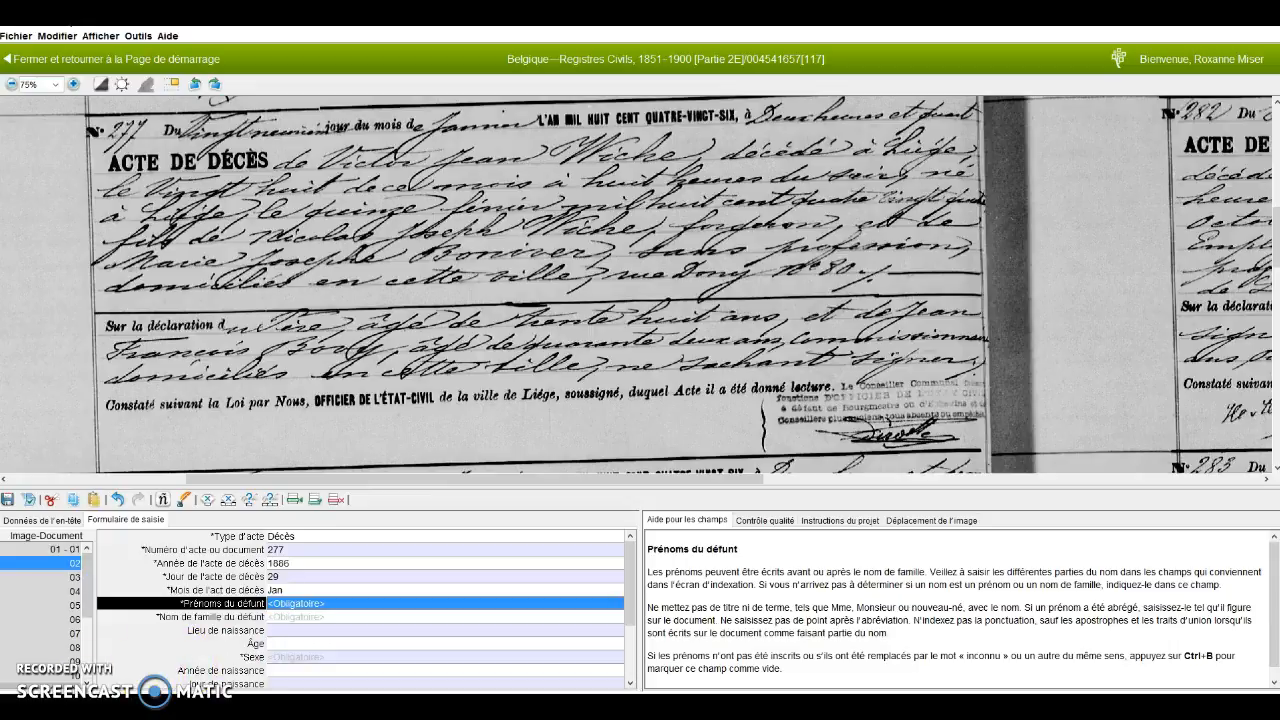
# Enter the deceased's given names and family name as written in the second death record
pyautogui.write('Victor Jean')
pyautogui.press('Tab')
pyautogui.write('Wiche')
pyautogui.press('Tab')
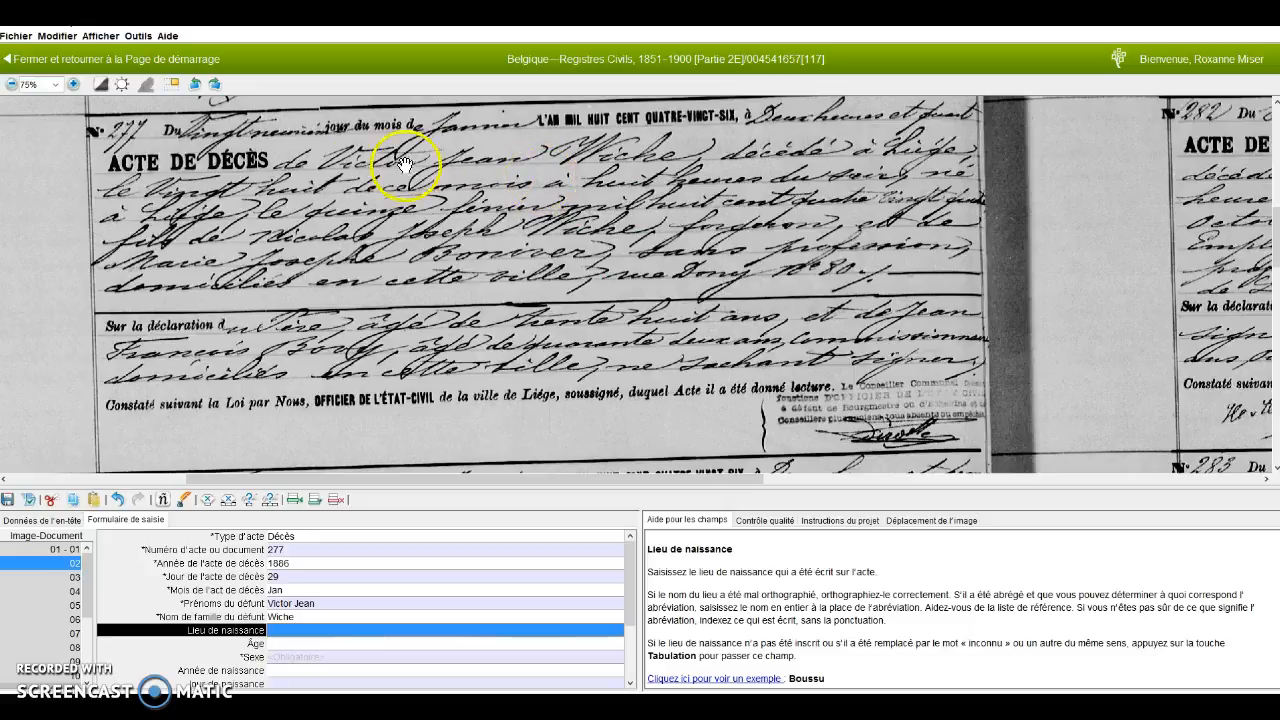
# Fill in the birthplace as Liège, the deceased's date of birth, the age as 1 and the sex as M
pyautogui.moveTo(343, 217); pyautogui.dragTo(299, 231)
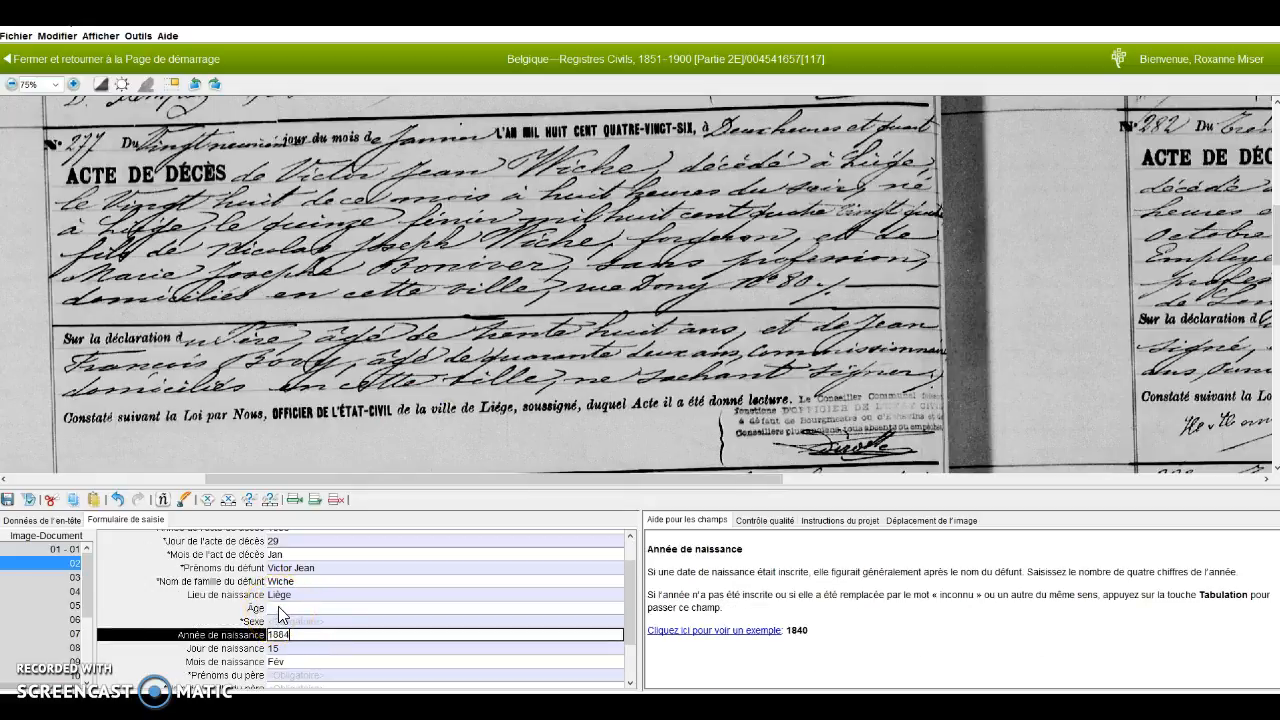
pyautogui.click(279, 607)
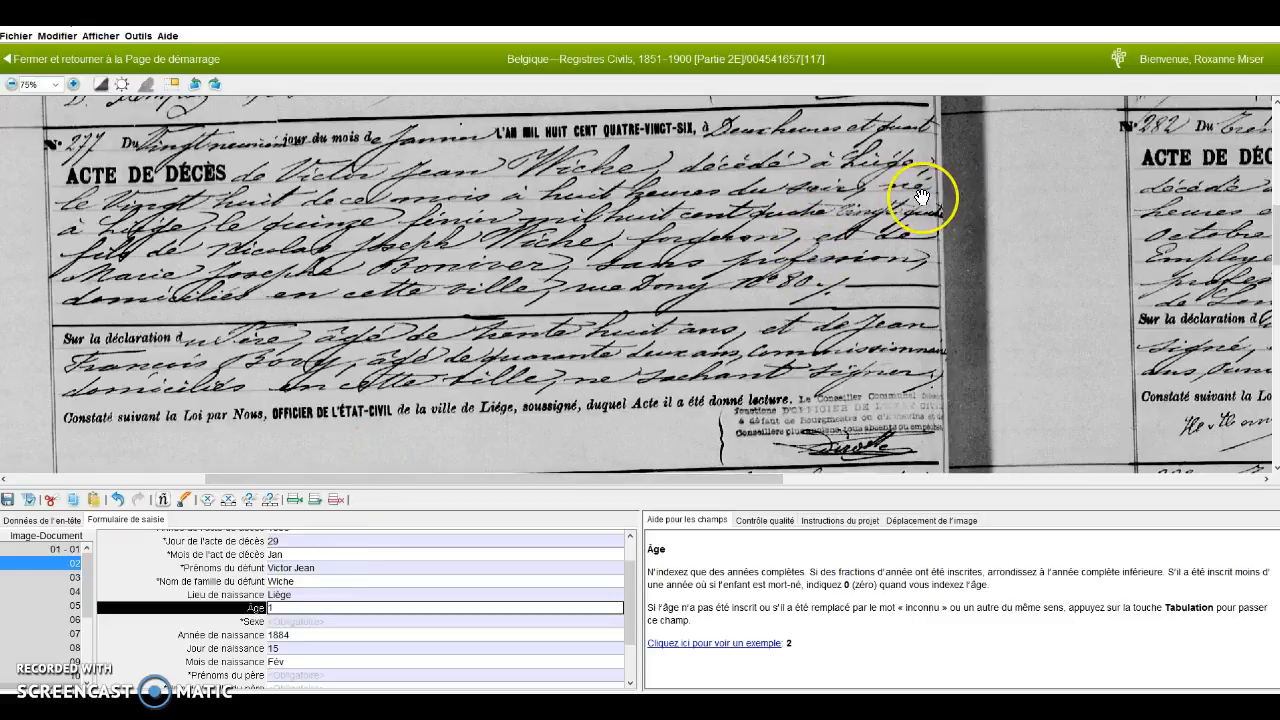
pyautogui.press('Tab')
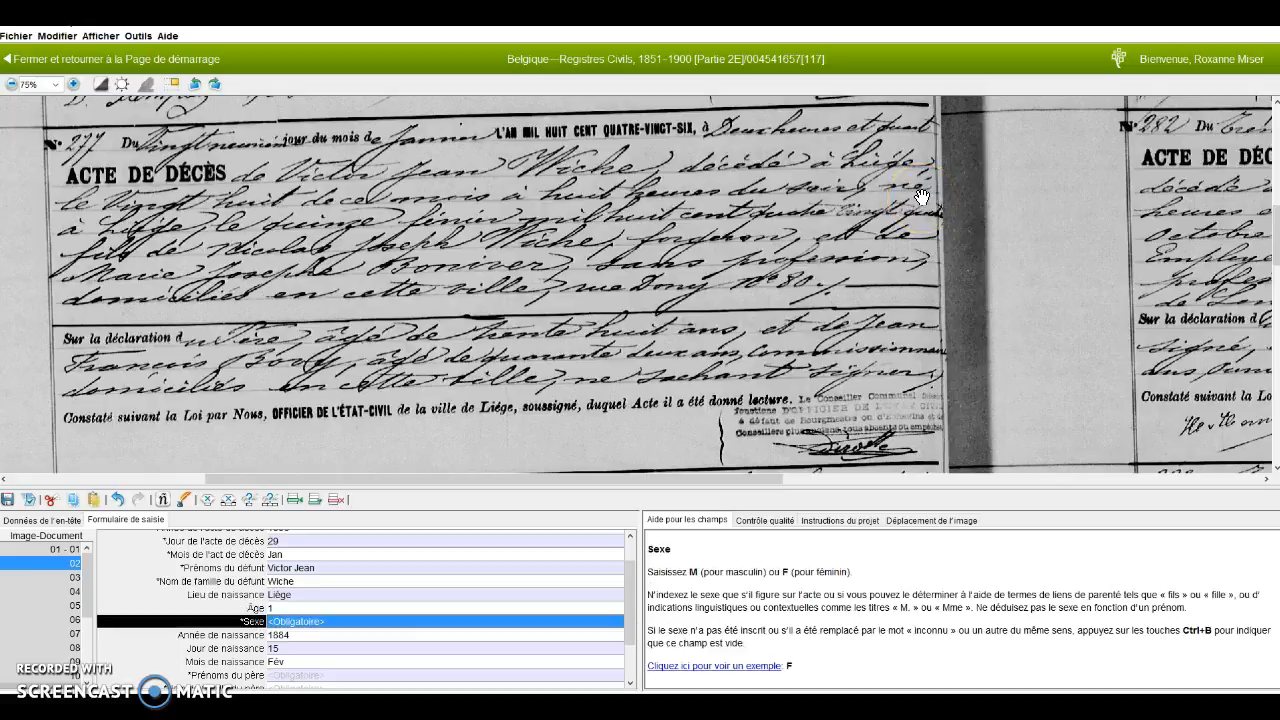
pyautogui.write('M')
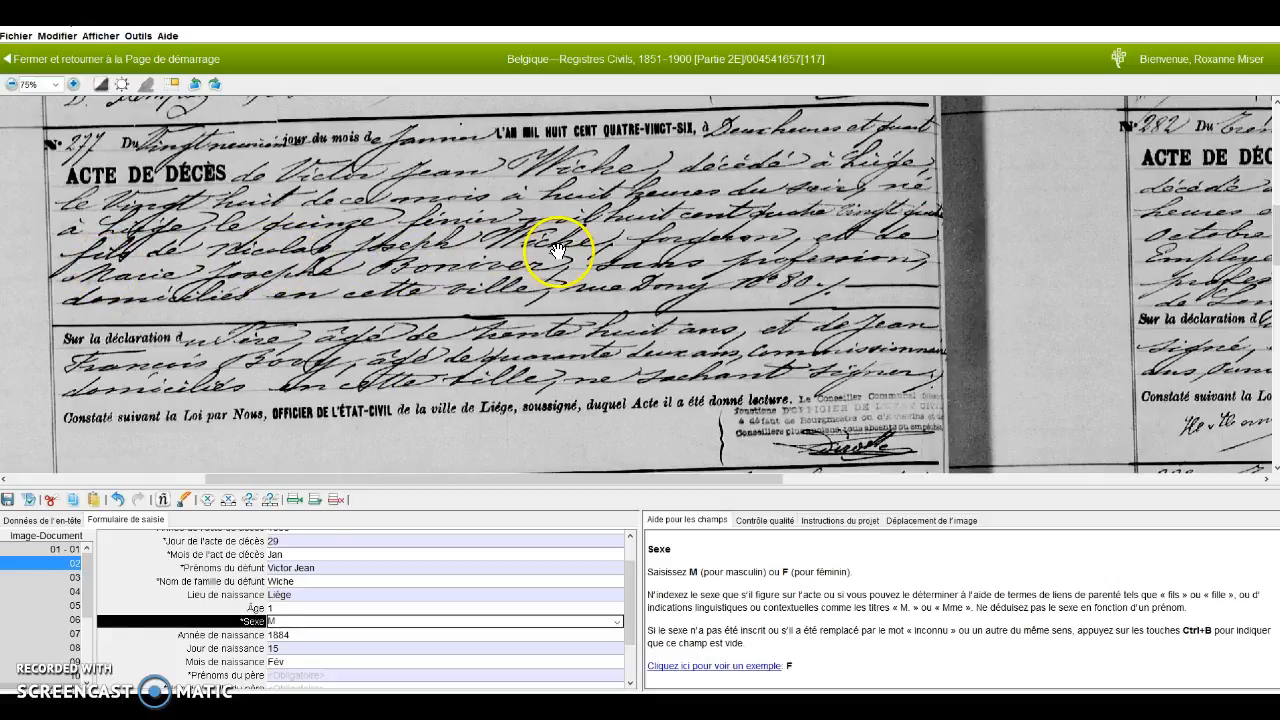
# Enter the given names and family names of the father and mother from record 277
pyautogui.press('Tab')
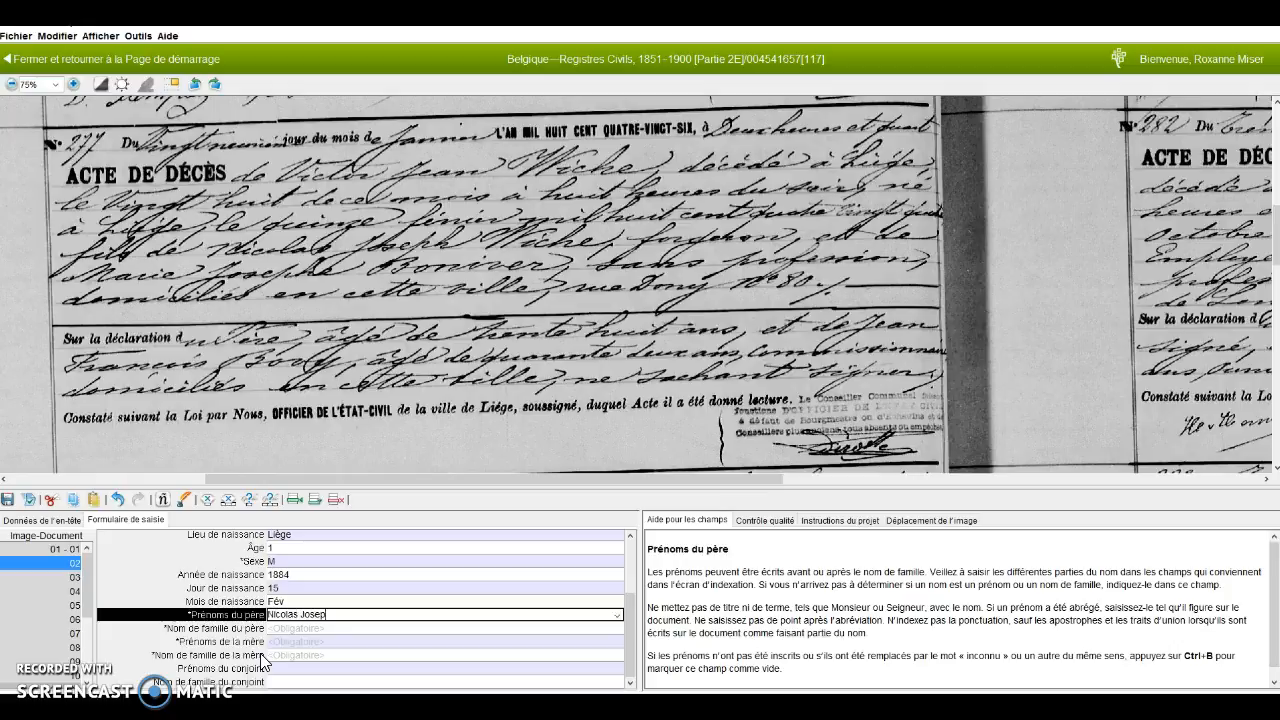
pyautogui.press('Tab')
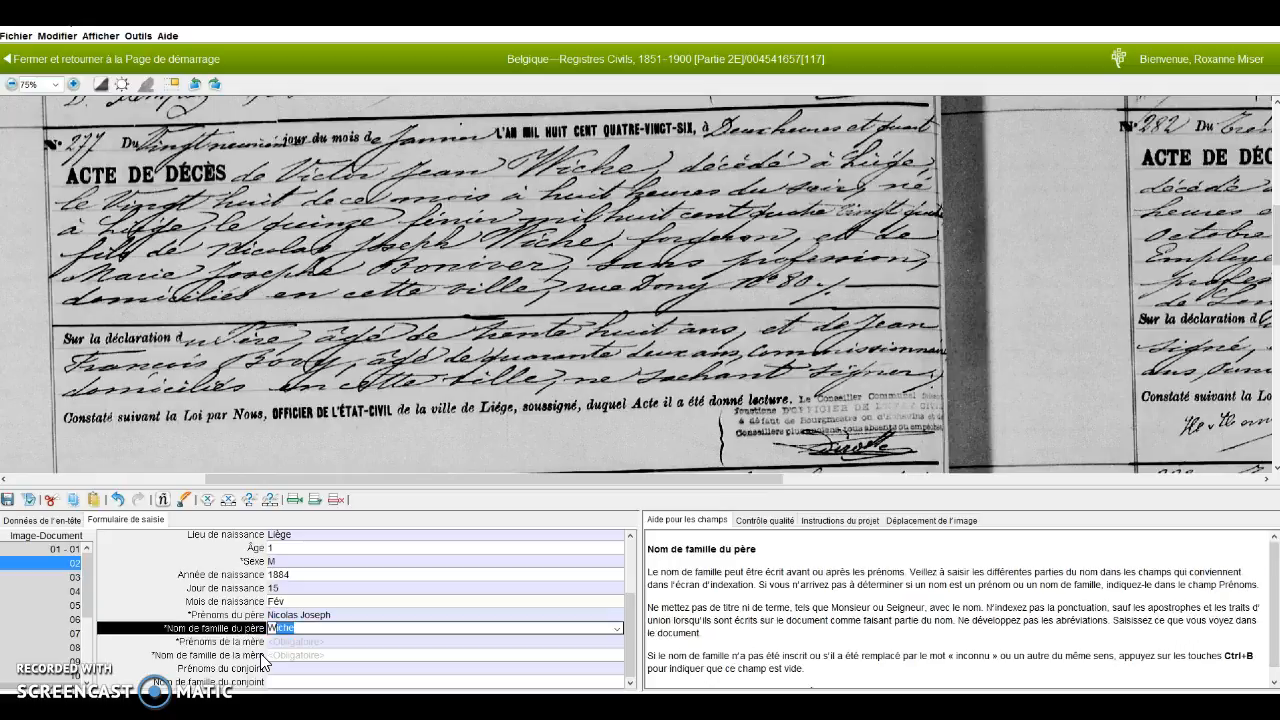
pyautogui.write('W')
pyautogui.press('Tab')
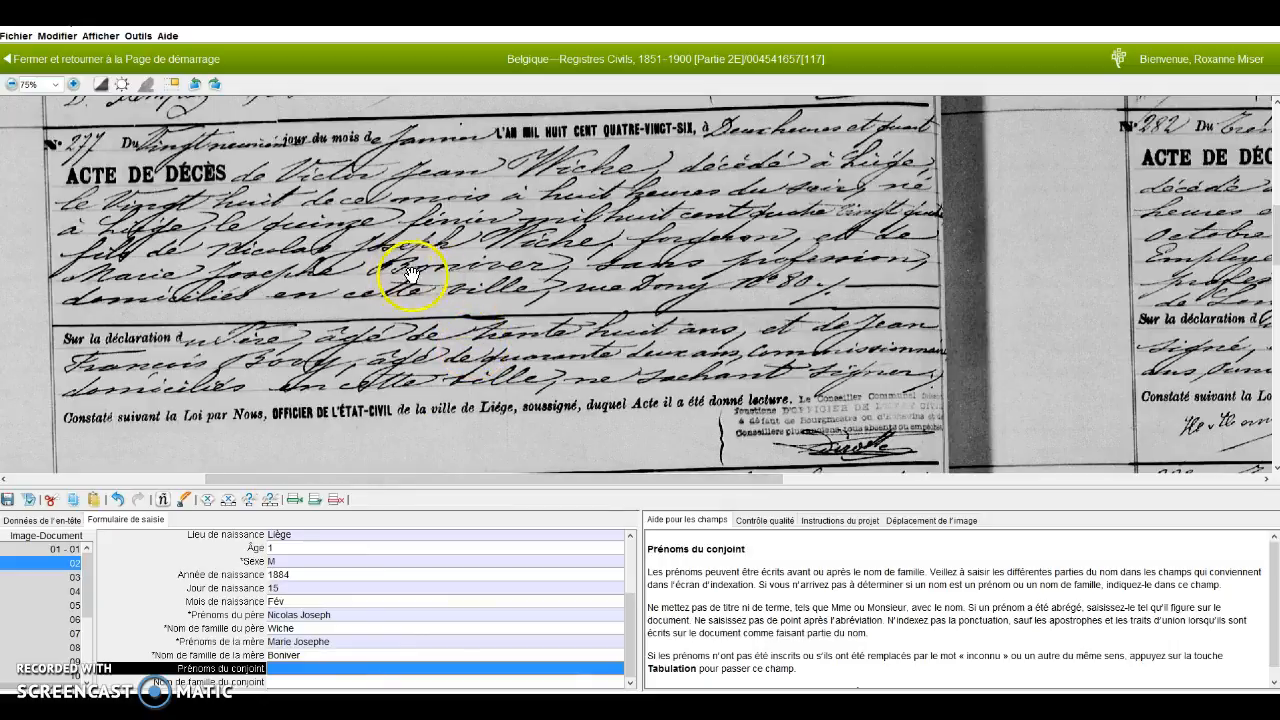
# Leave the second record's spouse name fields empty and move on to the third record
pyautogui.click(274, 667)
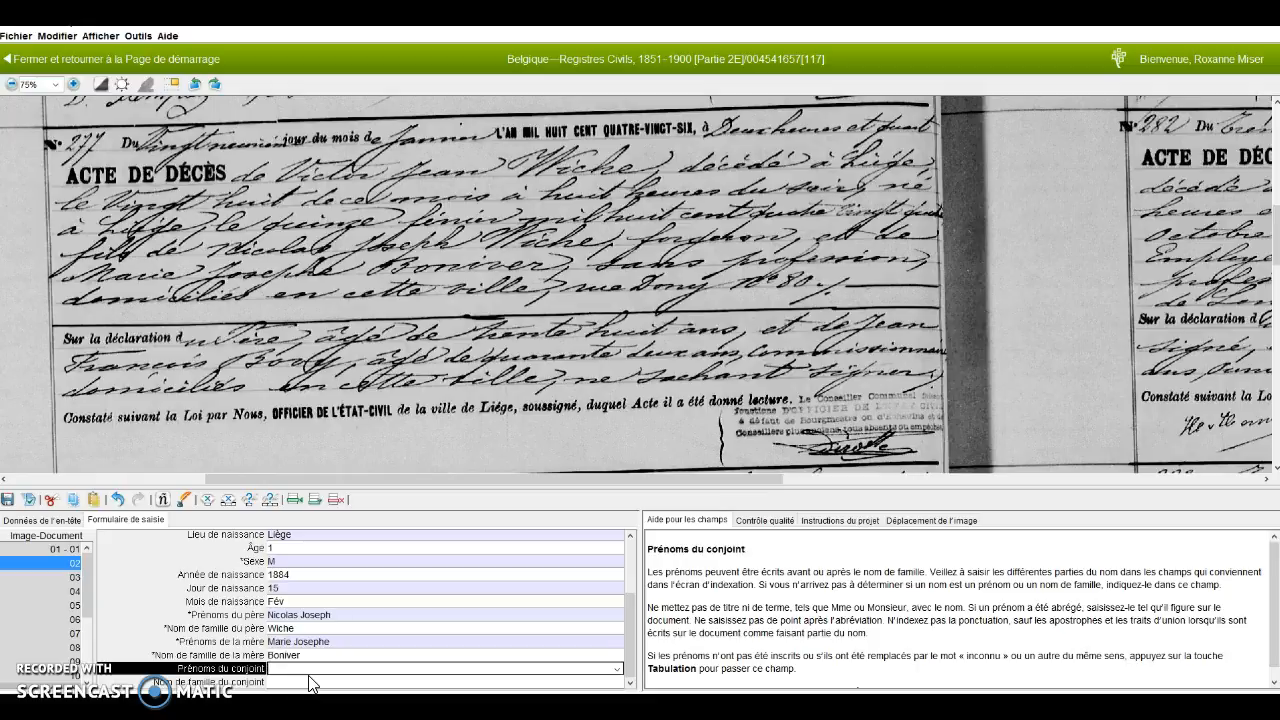
pyautogui.press('Tab')
pyautogui.press('Tab')
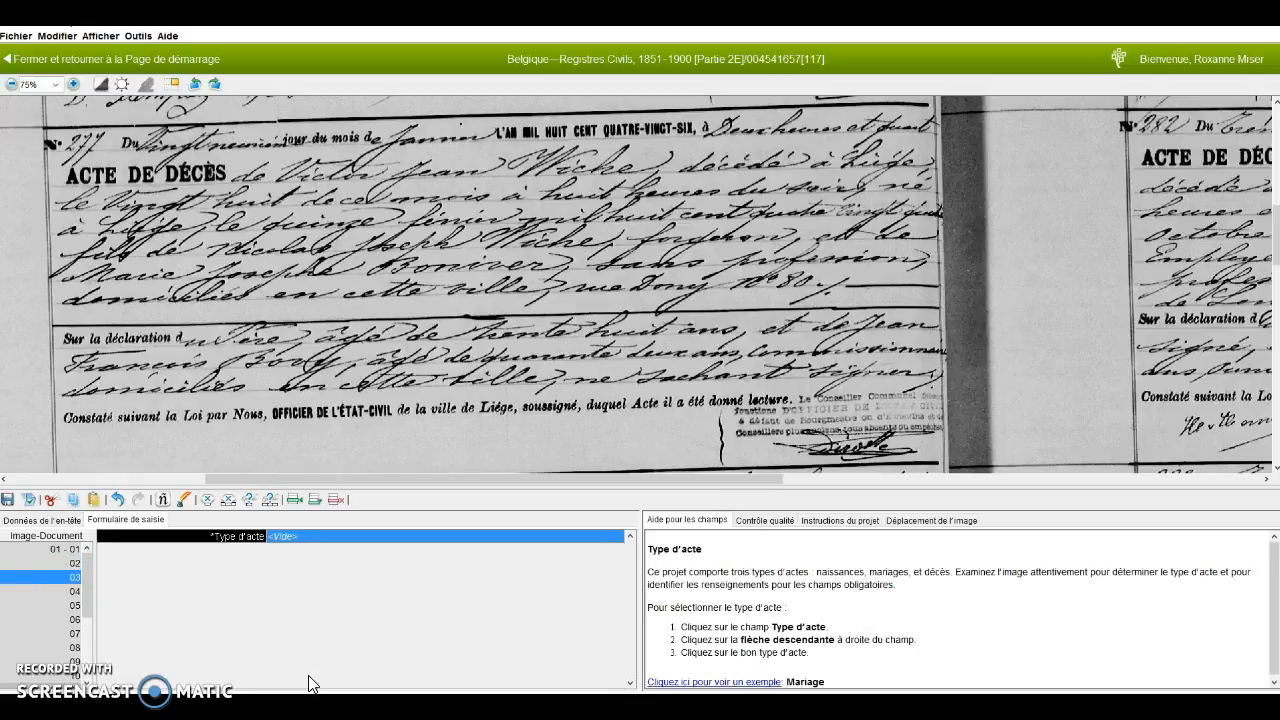